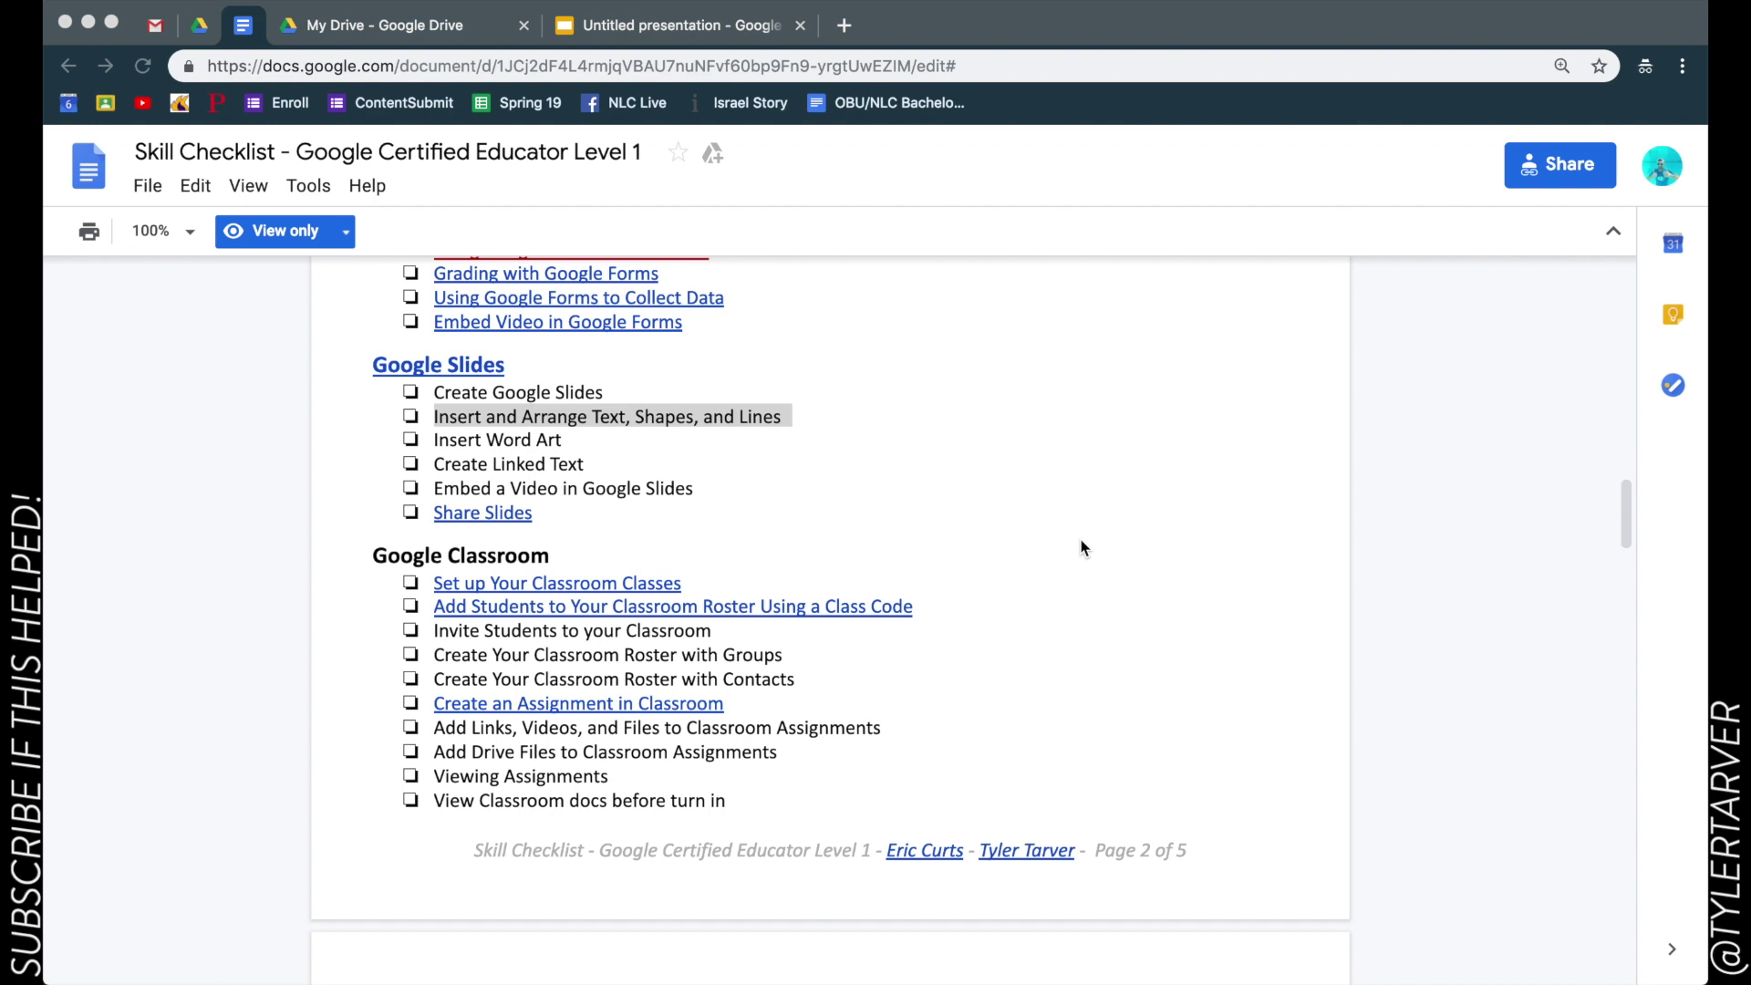
- Select the 'Insert and Arrange Text, Shapes, and Lines' line in the skill checklist
triple_click(529, 420)
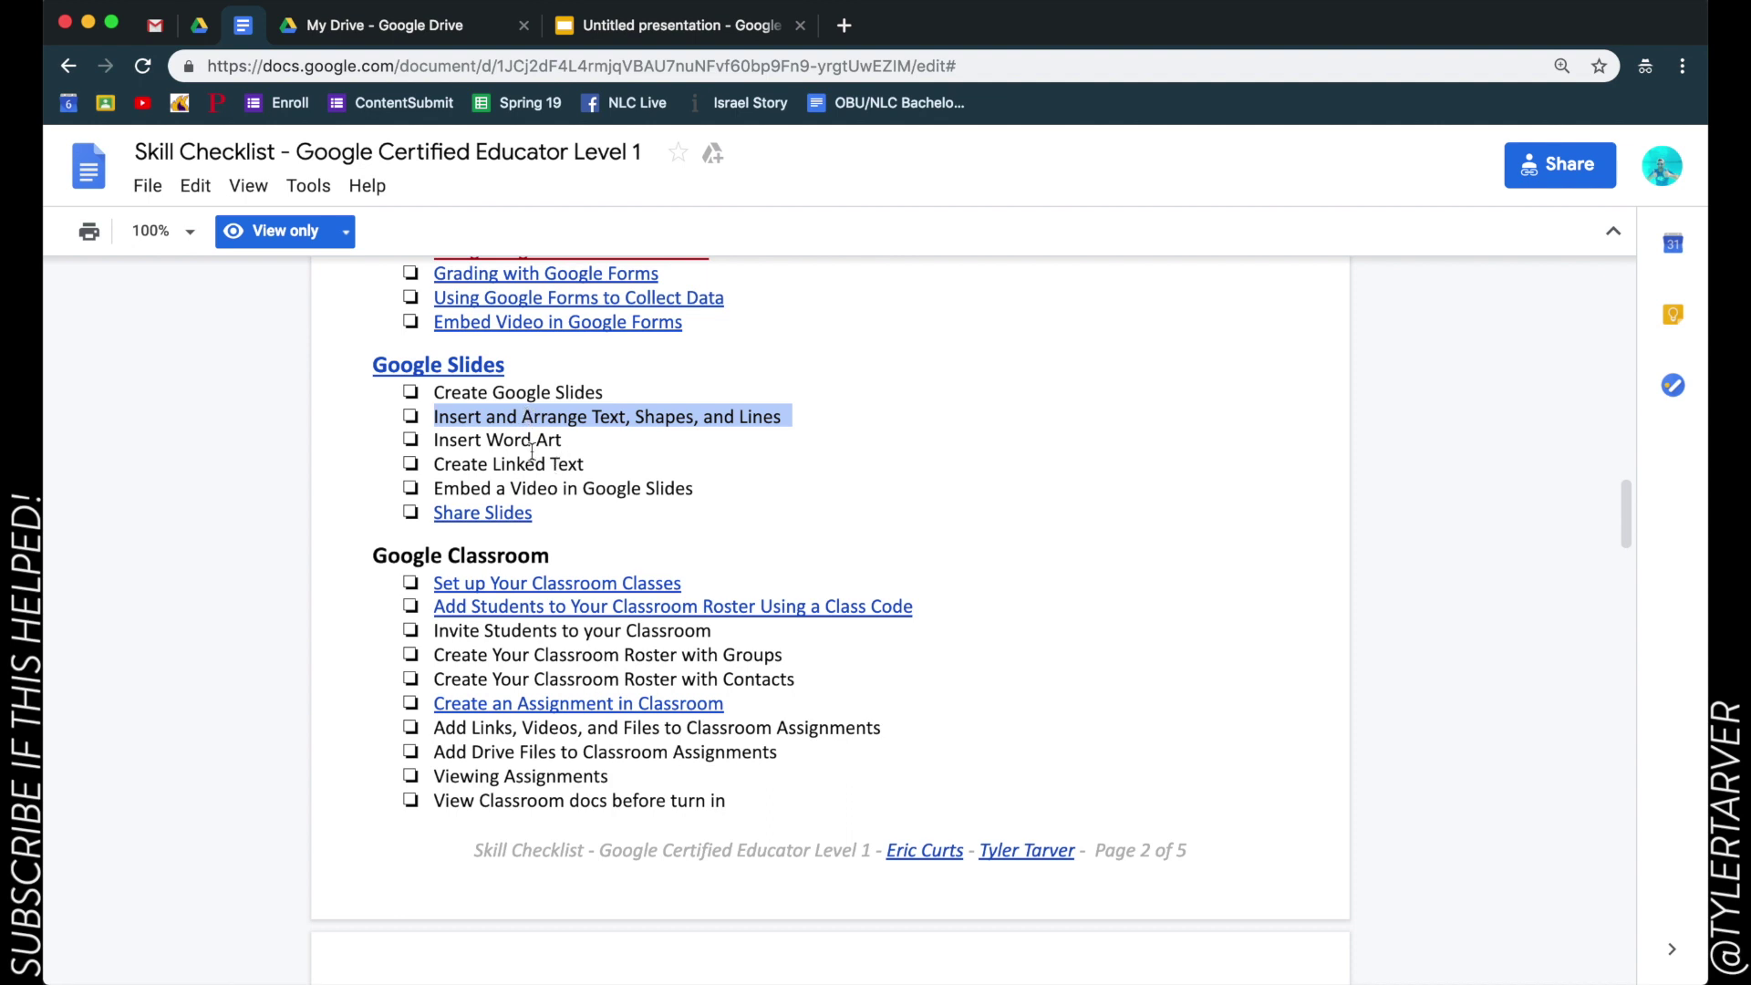
- Switch to the Untitled presentation and open slide 2 for editing
click(660, 20)
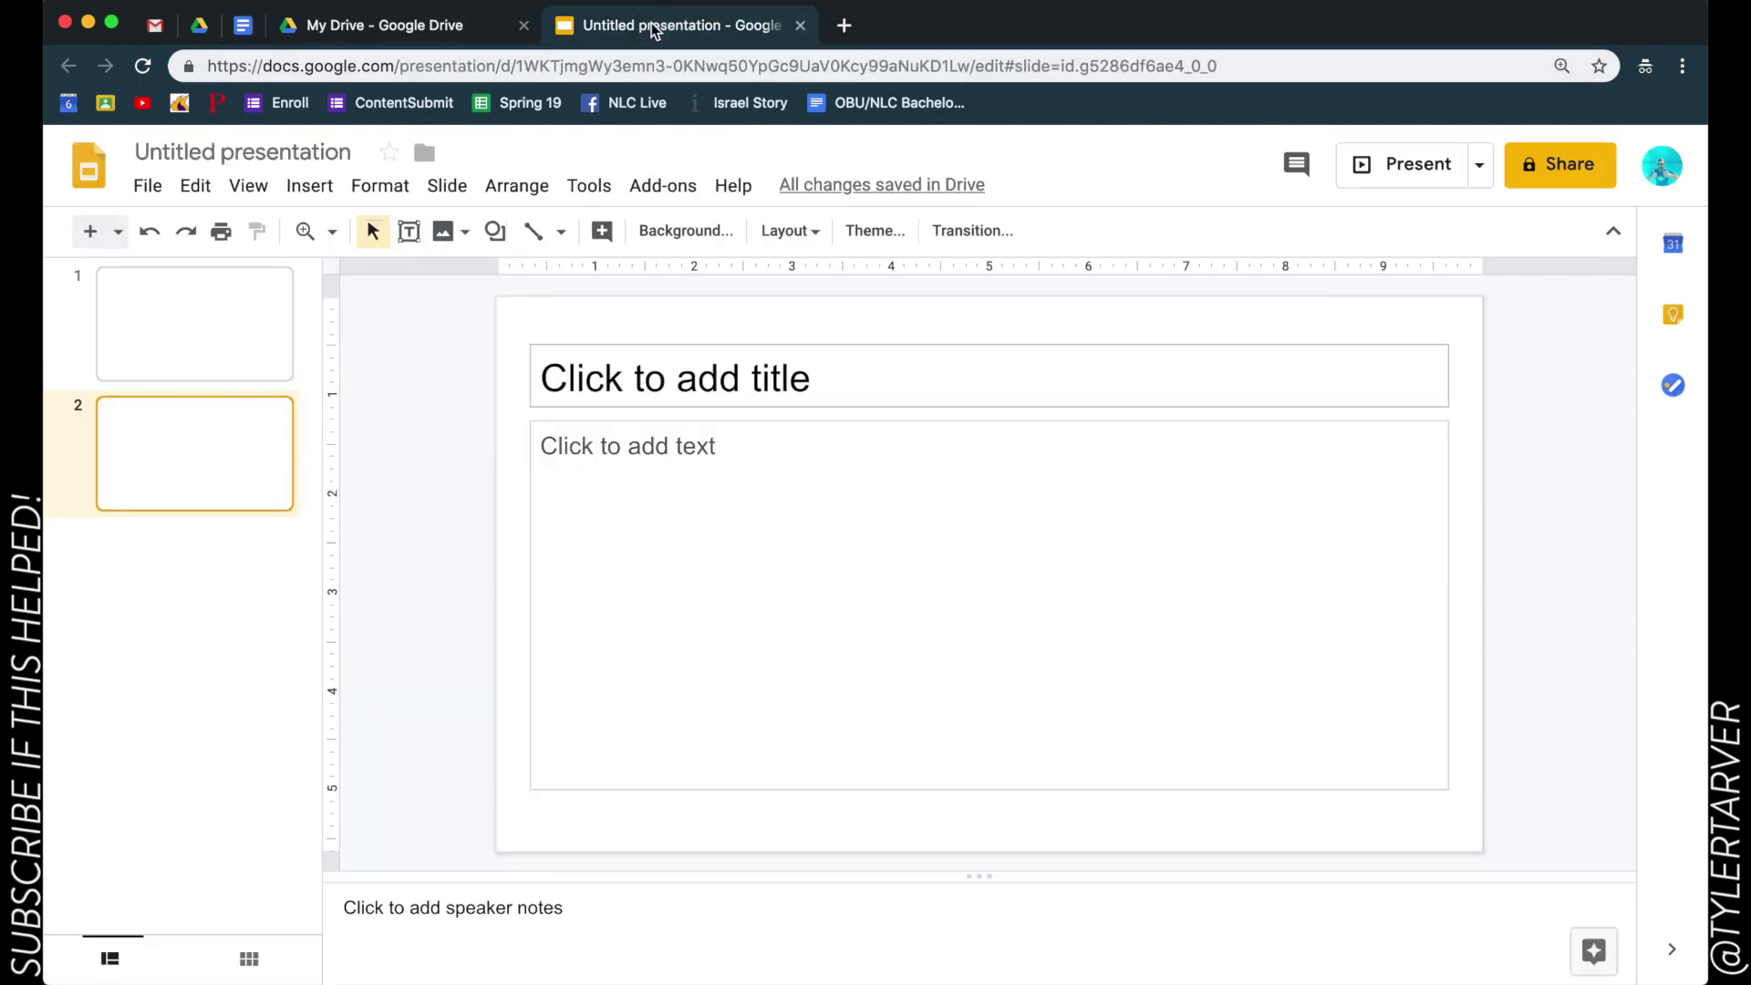
click(164, 365)
click(192, 441)
click(164, 340)
click(171, 447)
click(200, 329)
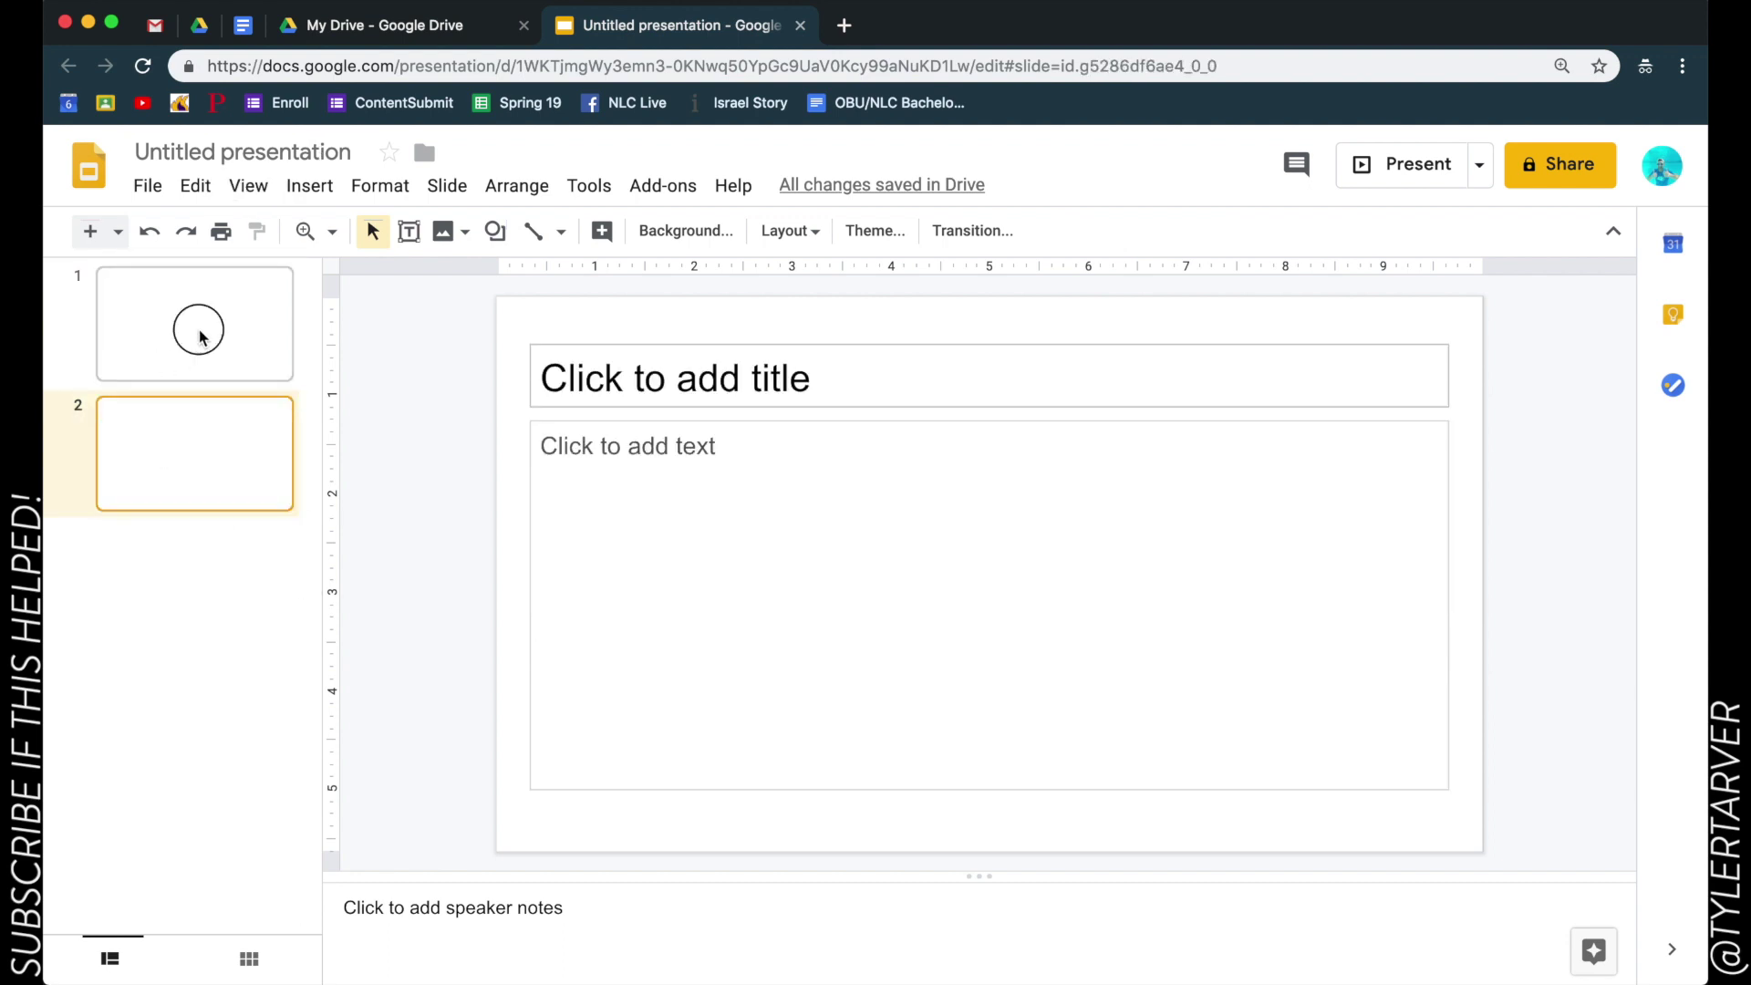
click(200, 460)
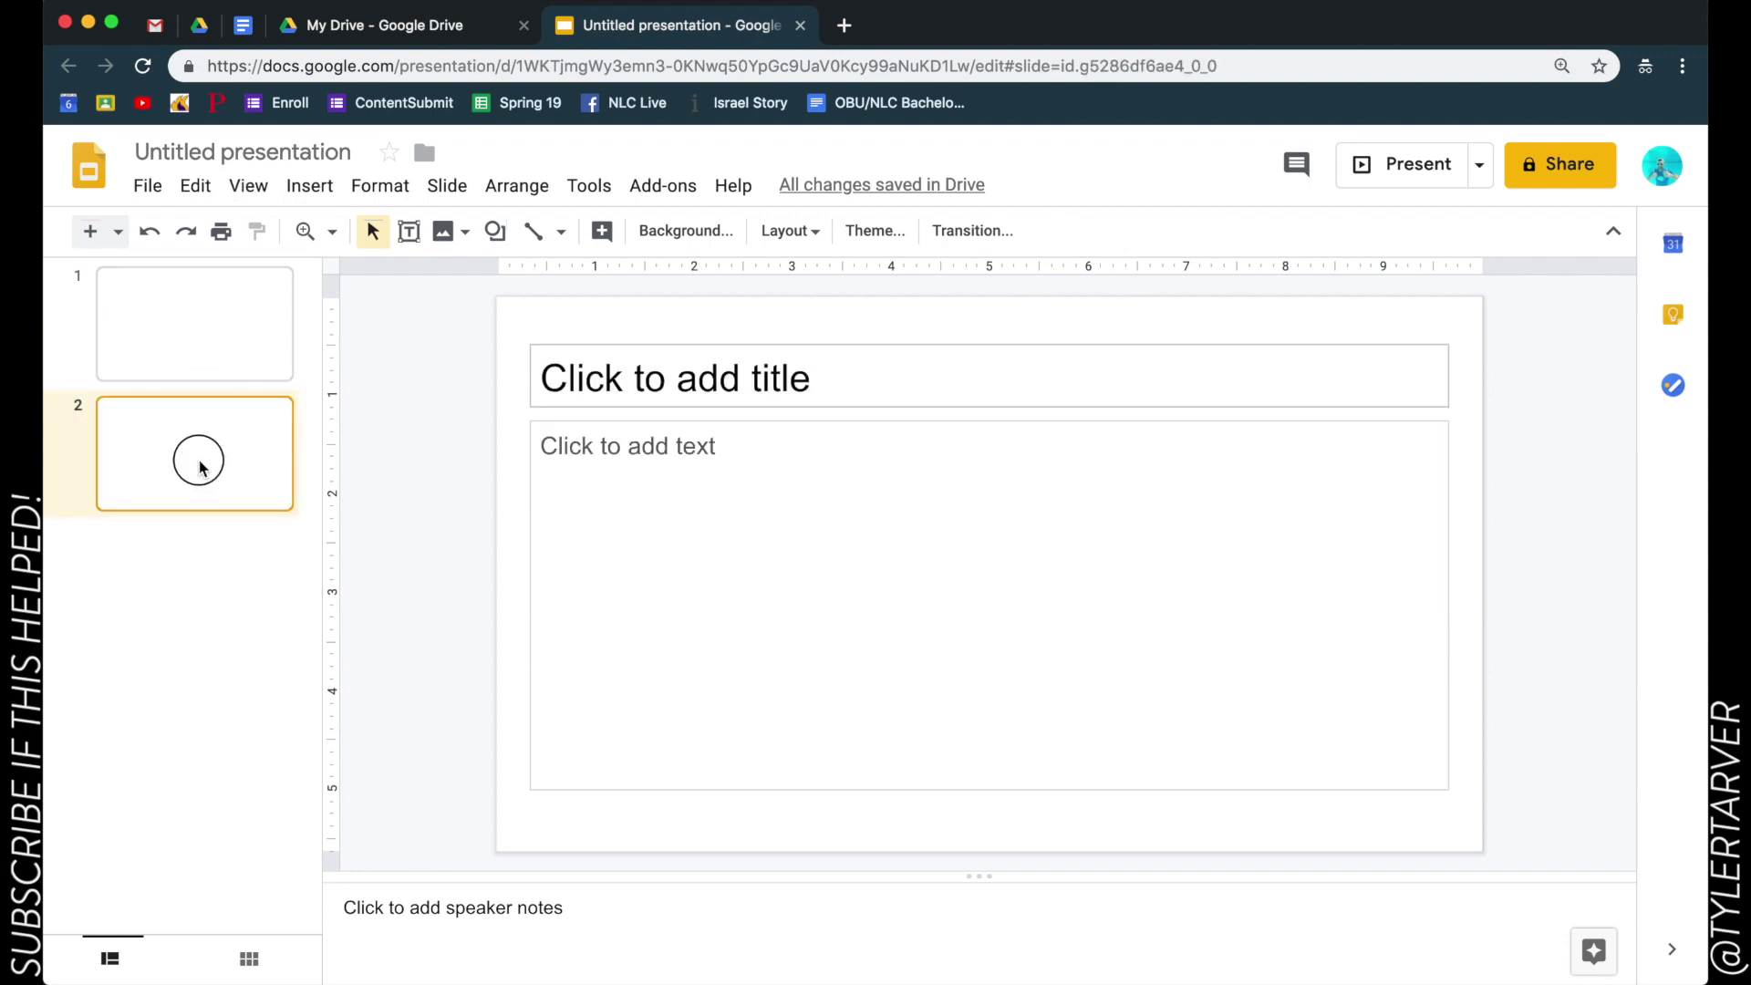
- Delete the title and body text placeholders from slide 2
click(784, 376)
key(Escape)
key(Delete)
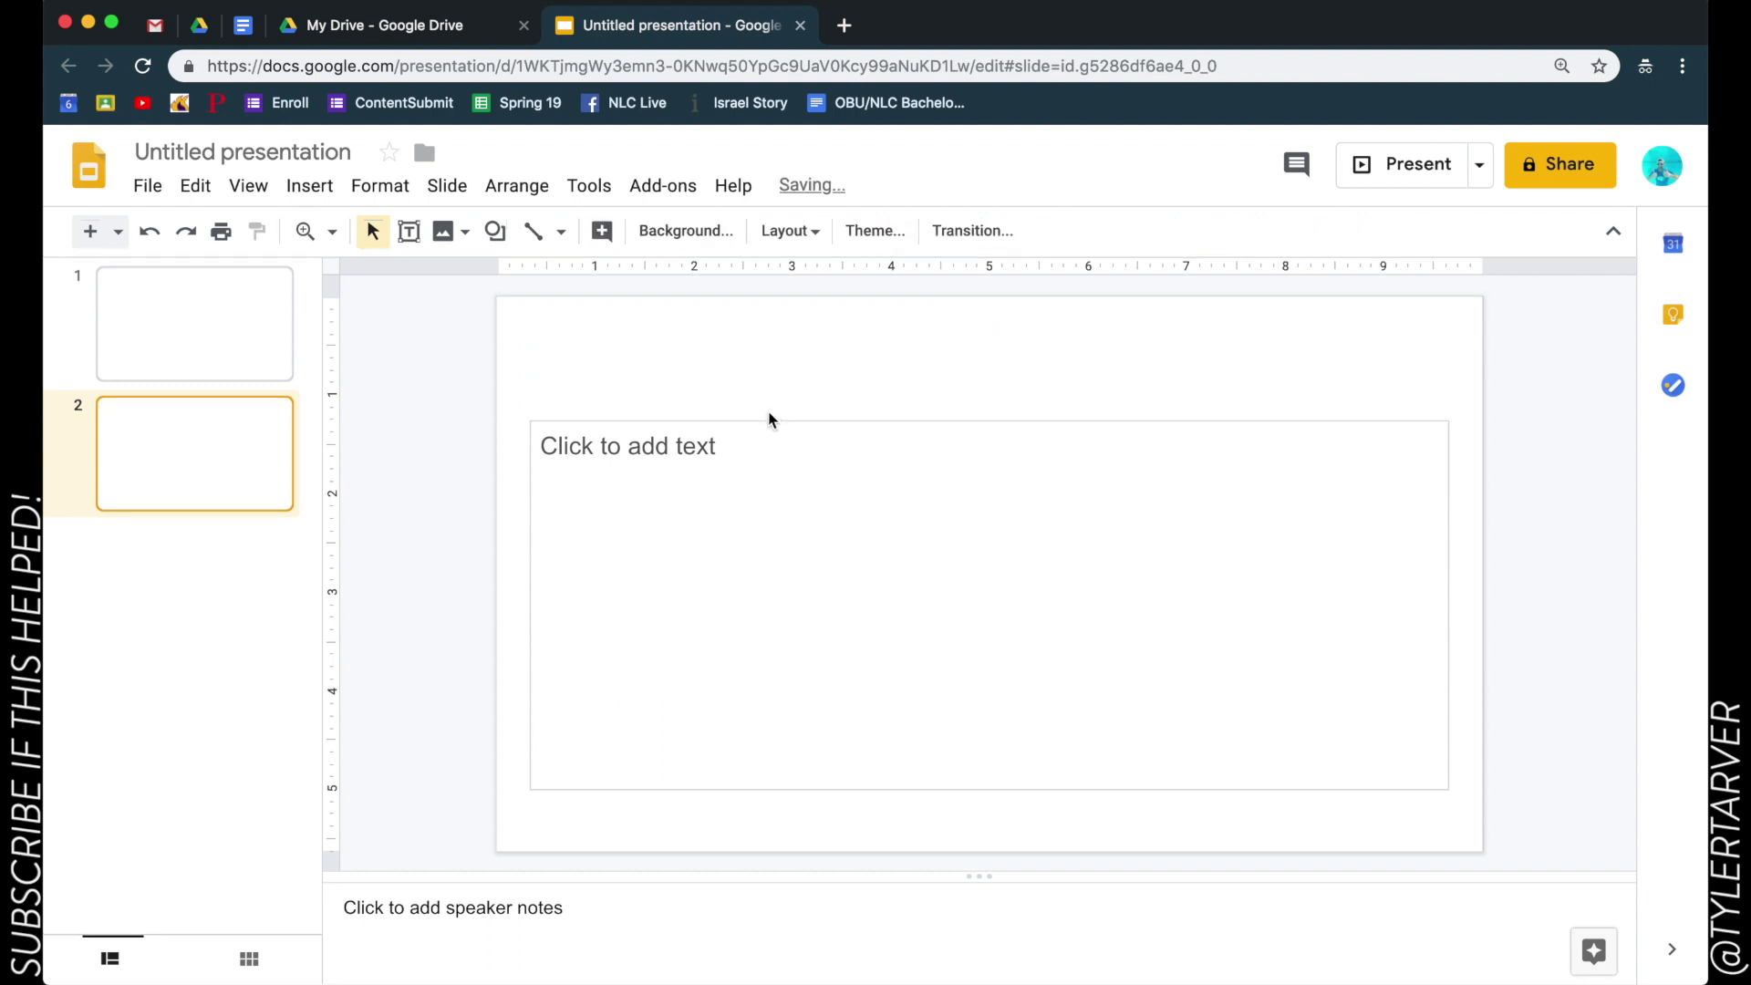
click(765, 421)
key(Delete)
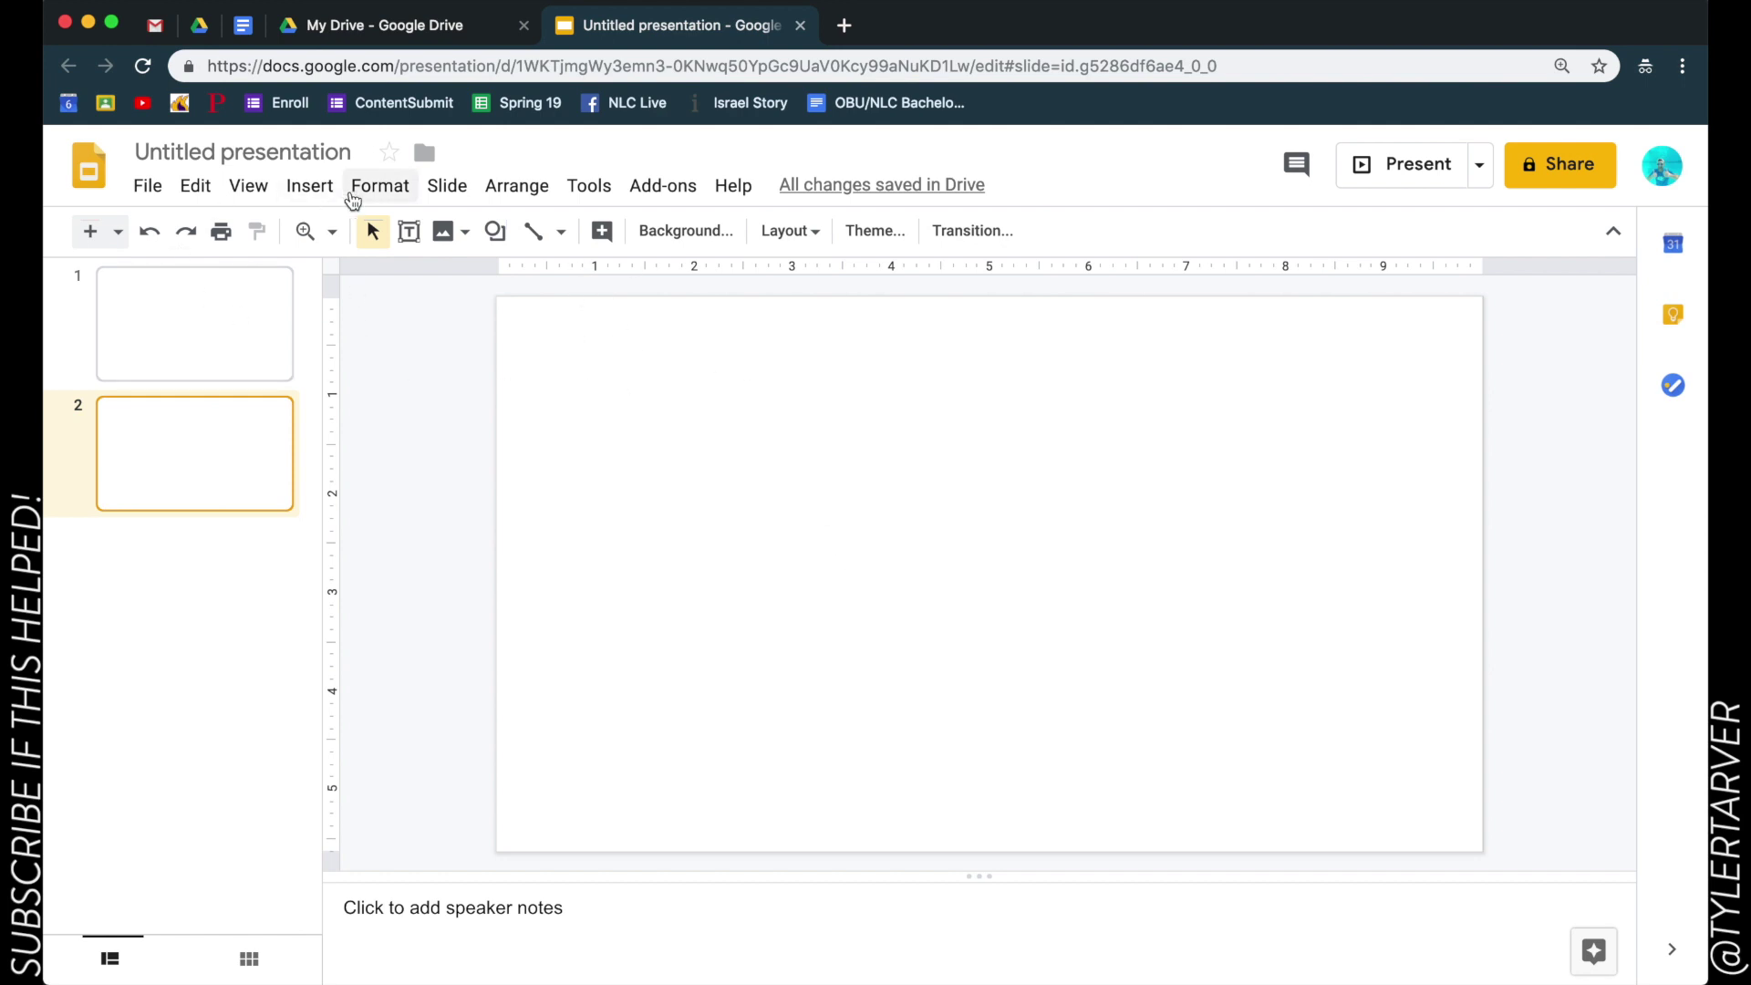
- Draw a wide text box across the slide top reading 'This is my text box. it's great.'
click(407, 232)
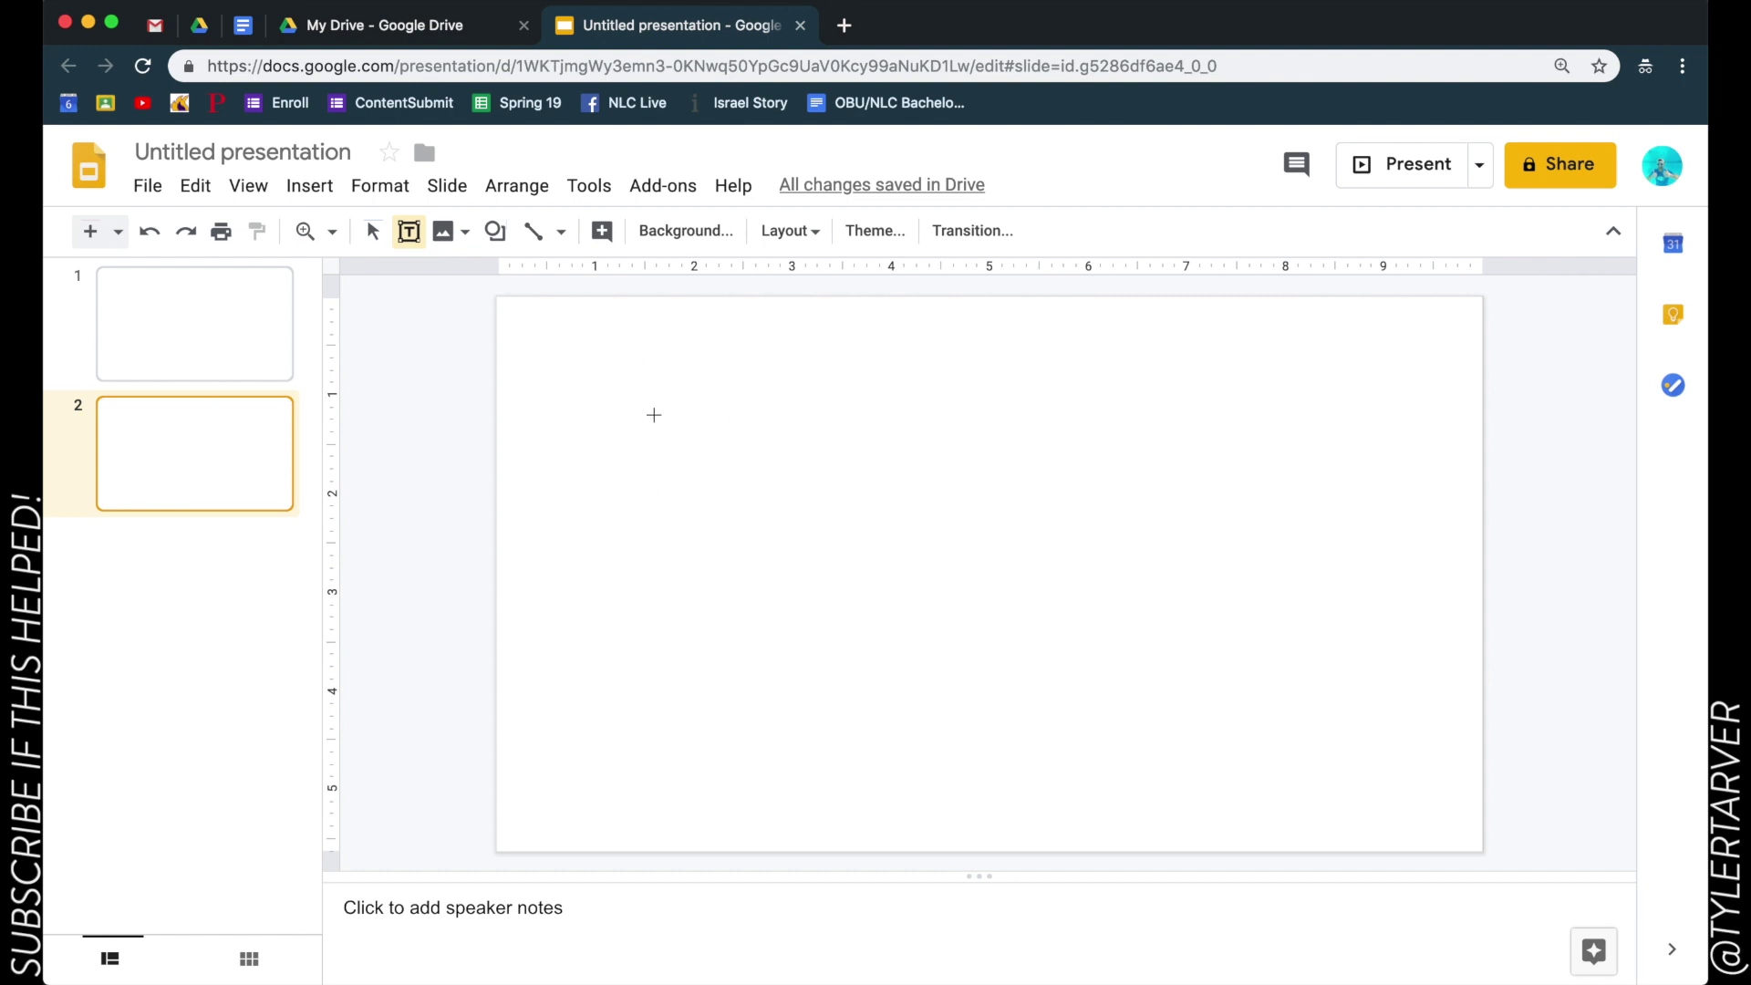
drag(540, 341, 1432, 425)
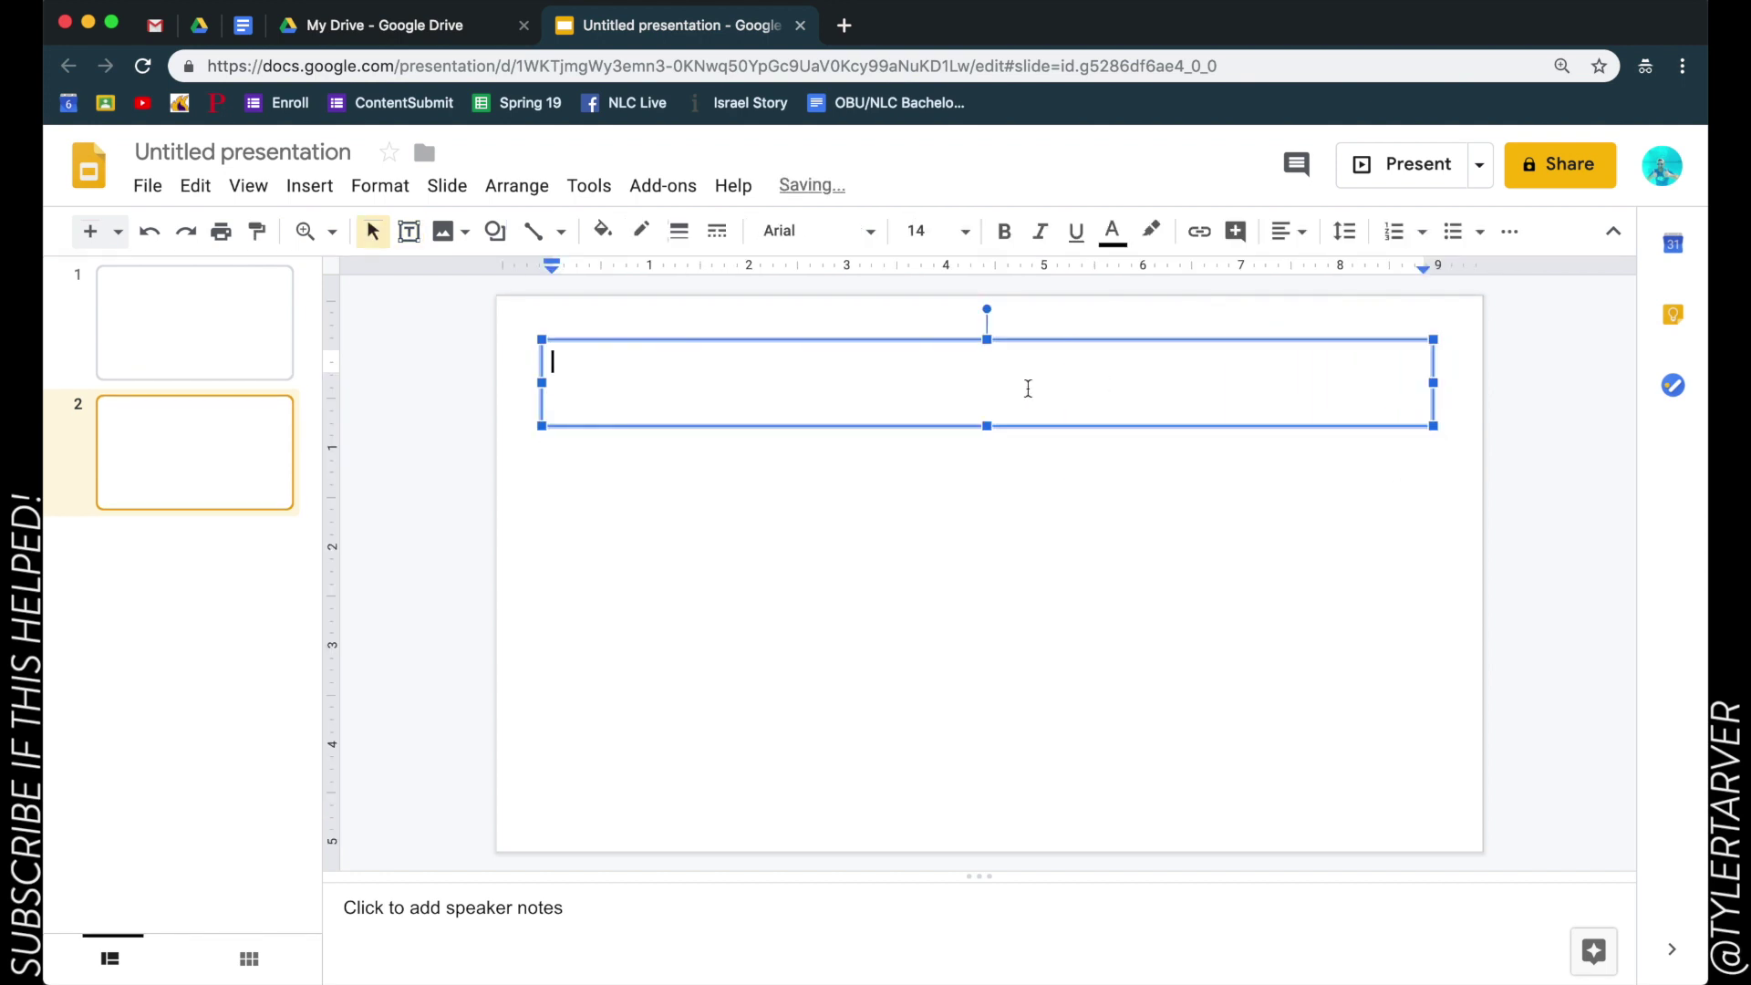
text(This is my text box. it)
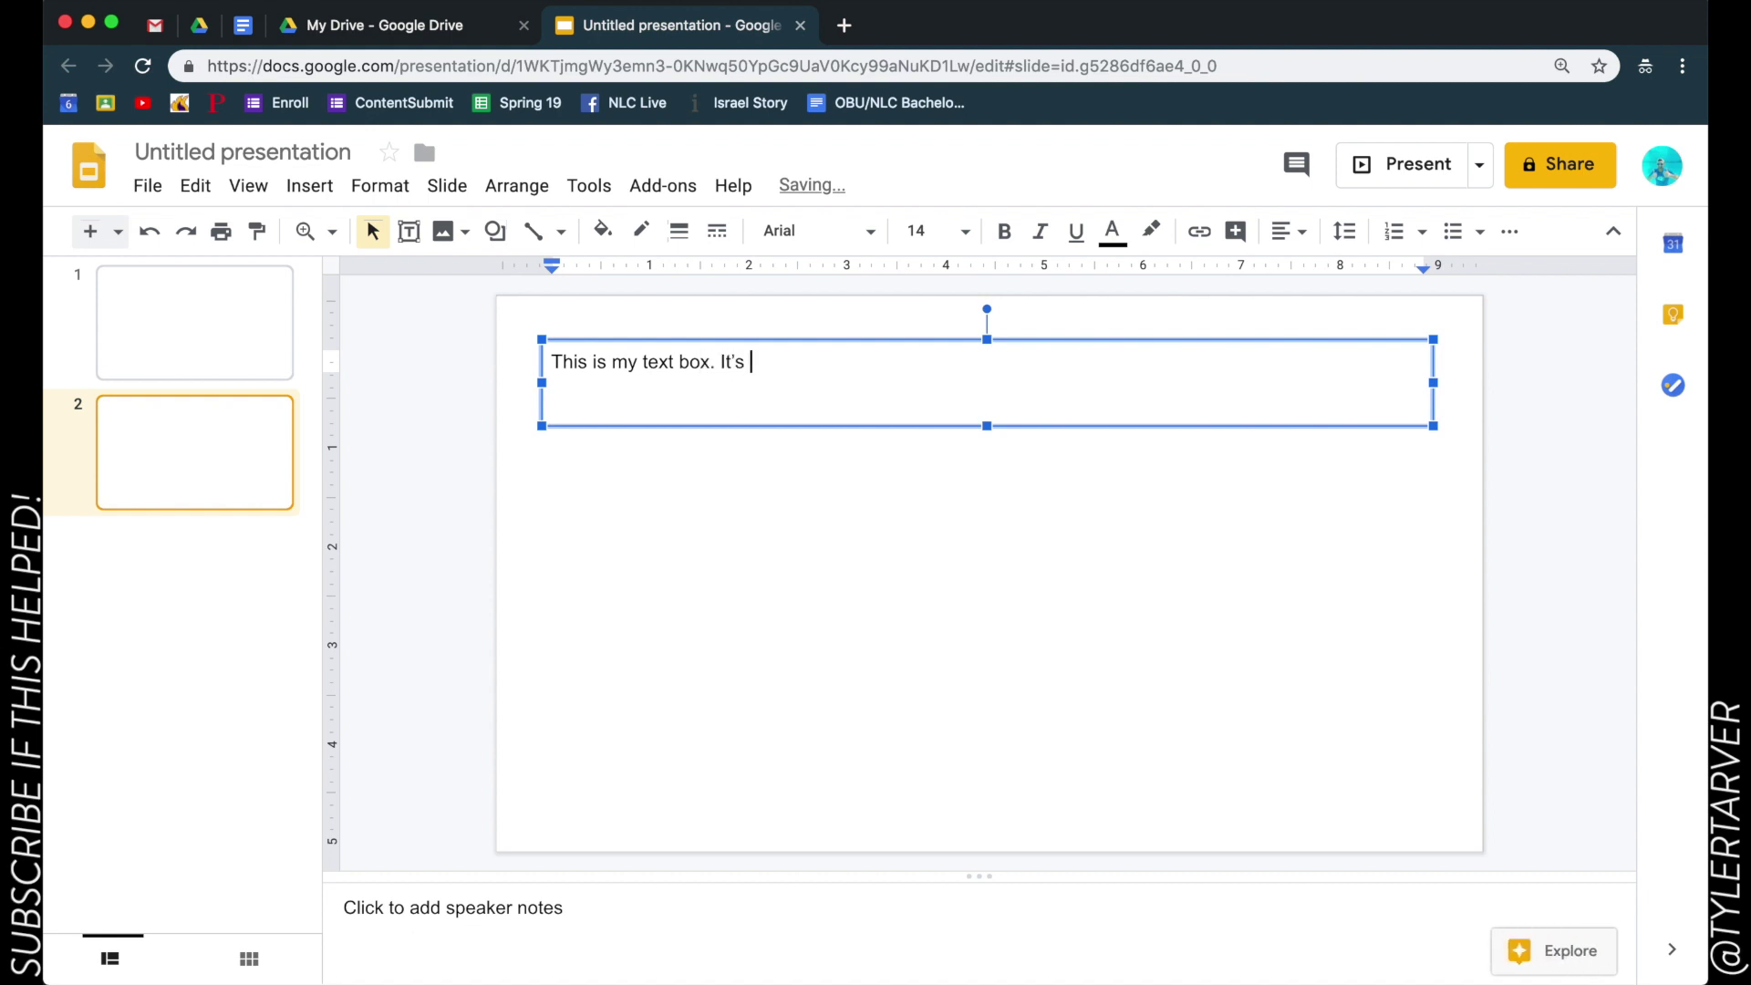
text('s great.)
click(864, 551)
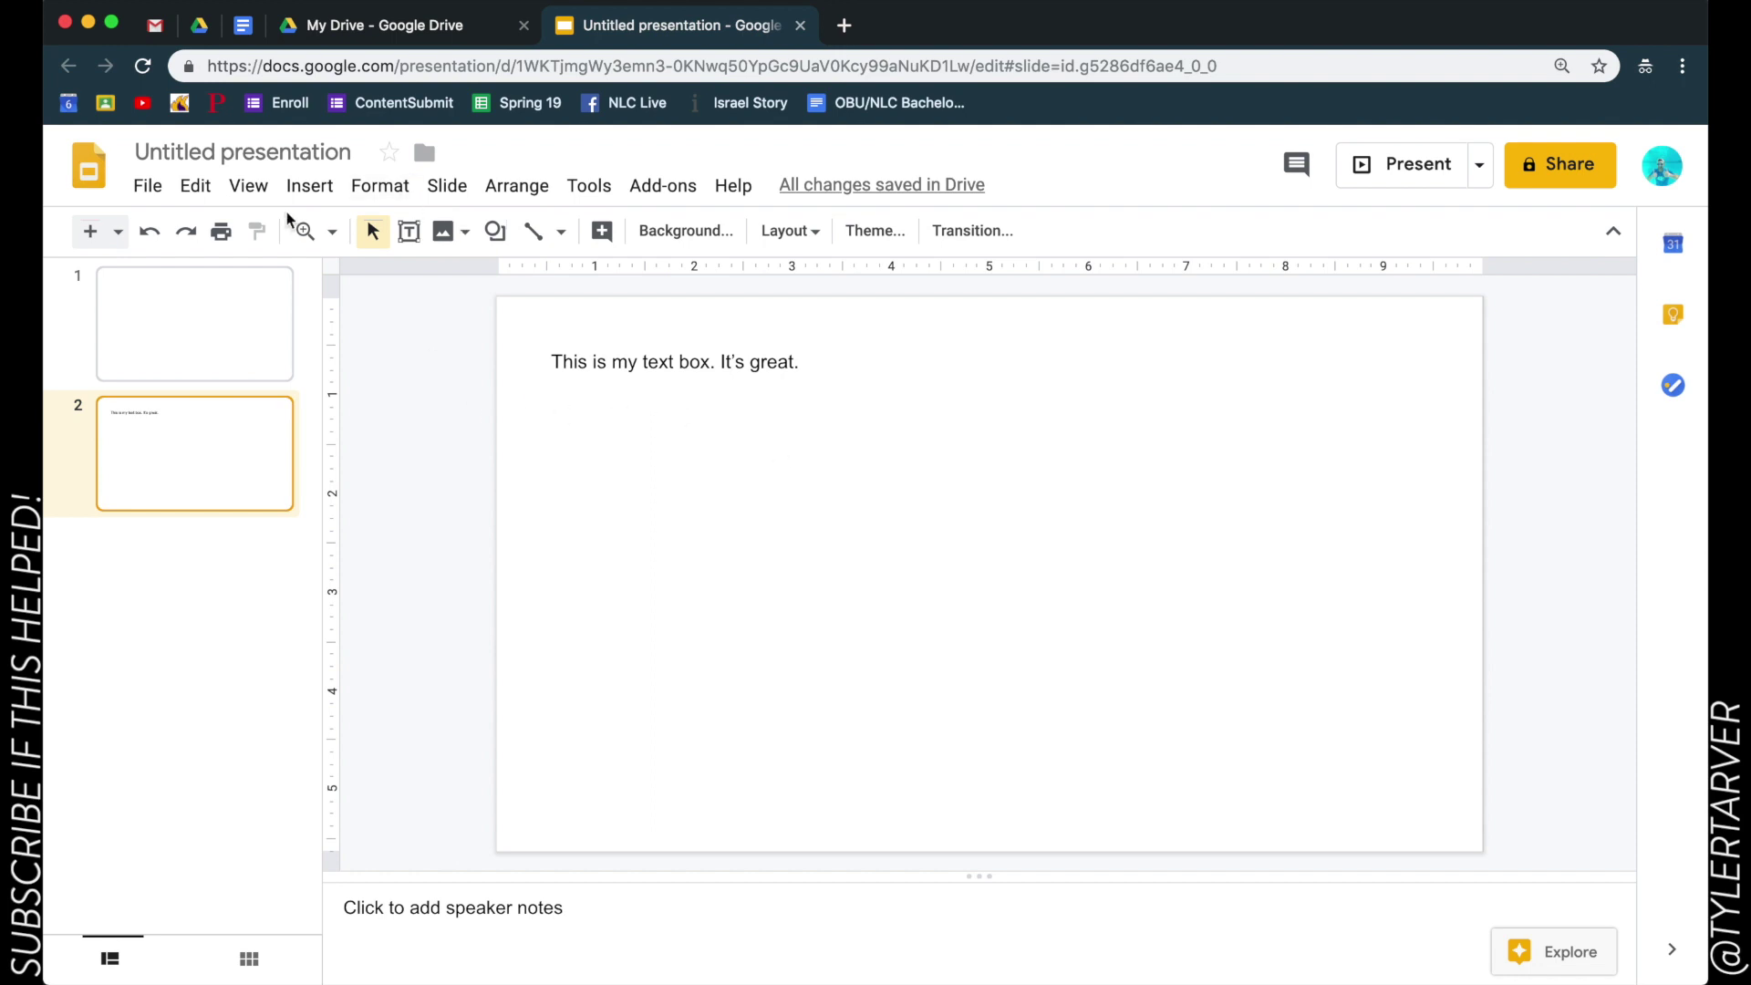
click(311, 187)
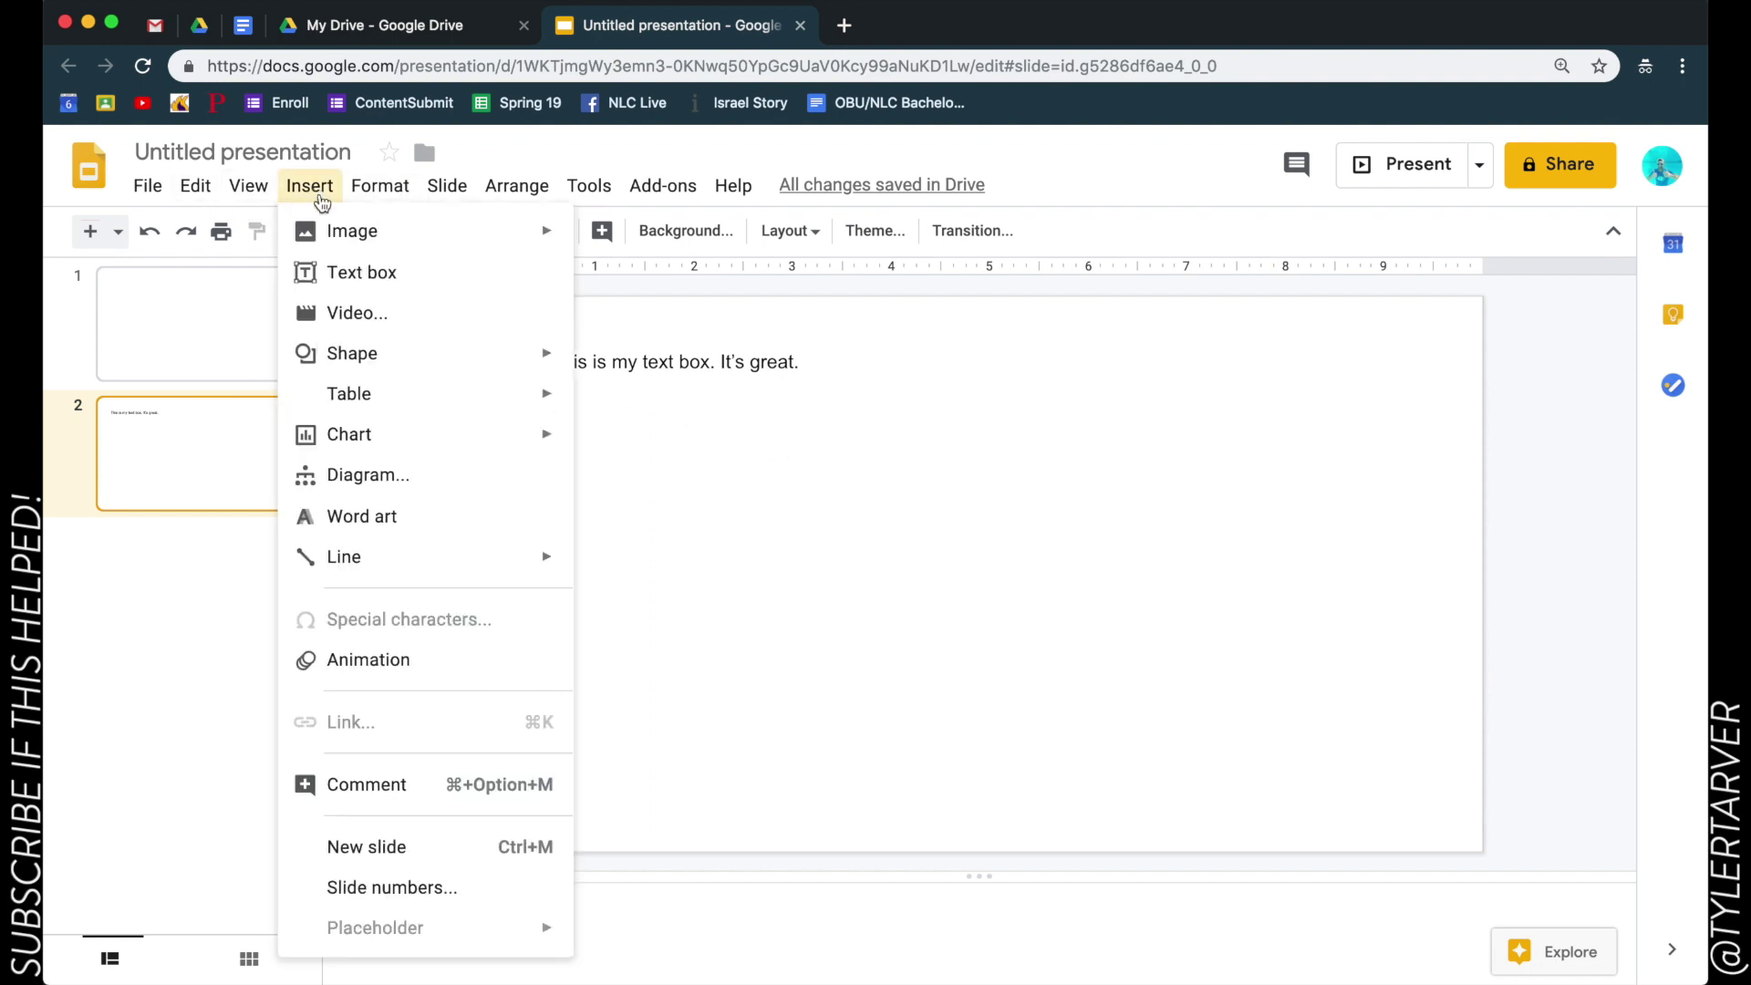
- Add a text box below the first one reading 'Another one. (nother one).'
click(370, 276)
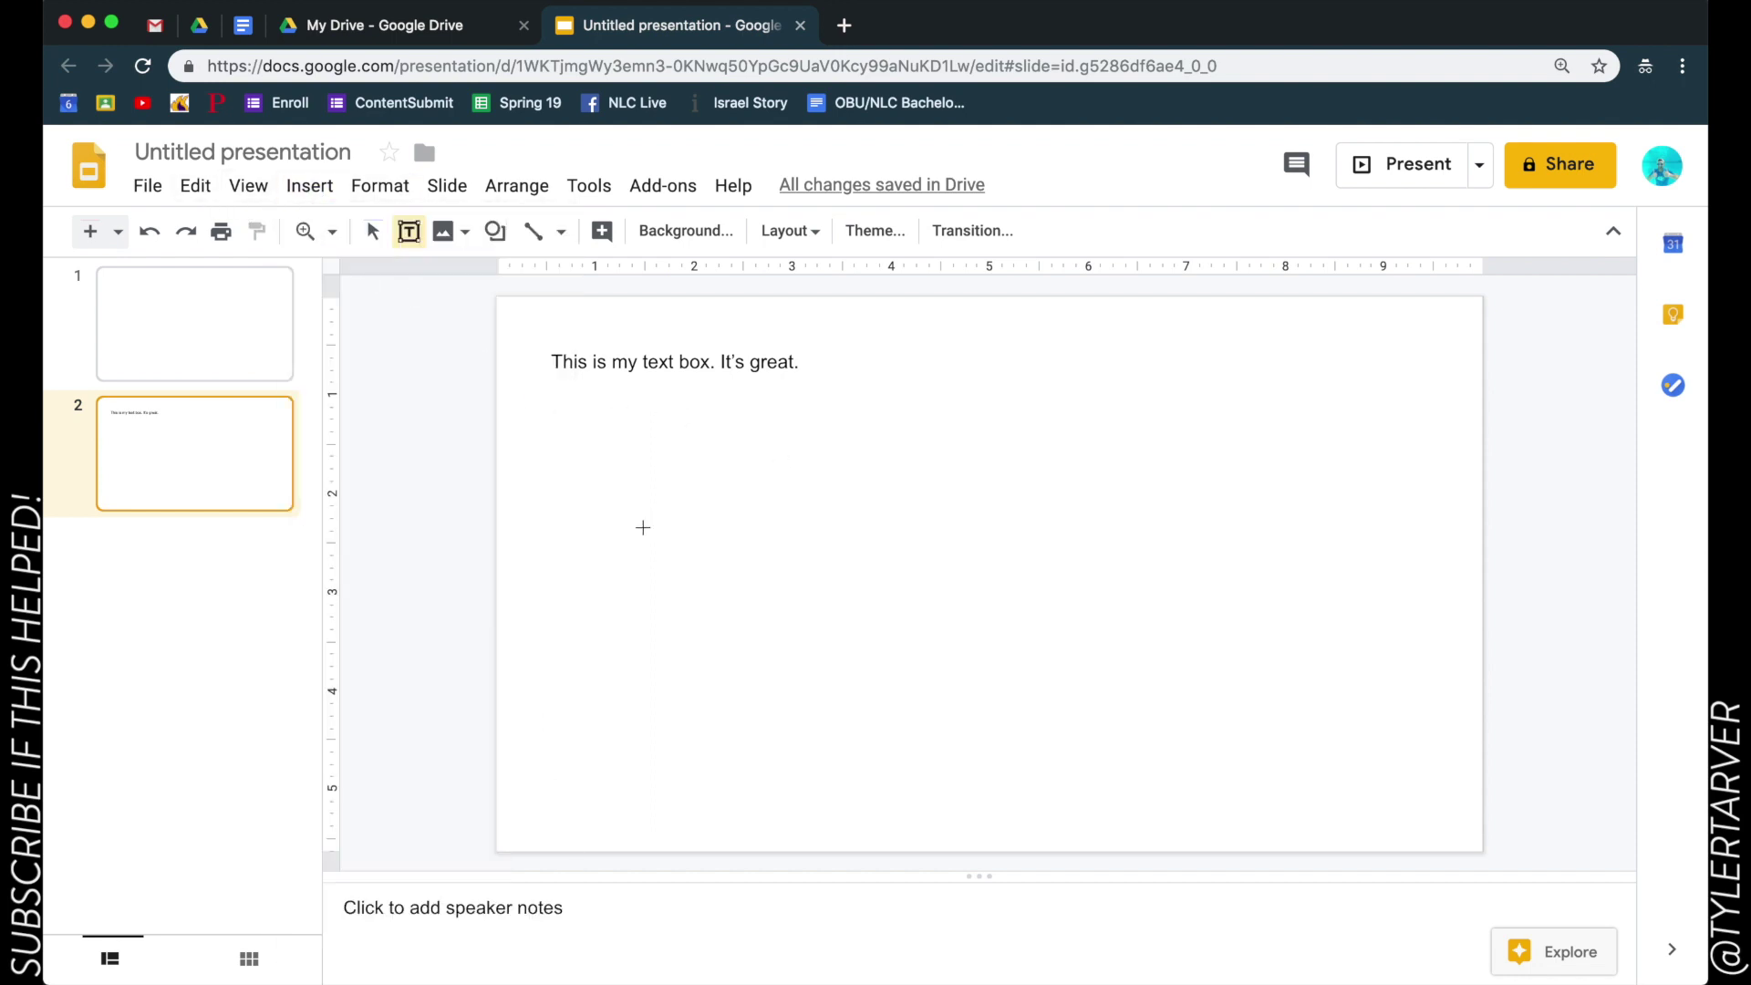
drag(545, 396, 1082, 552)
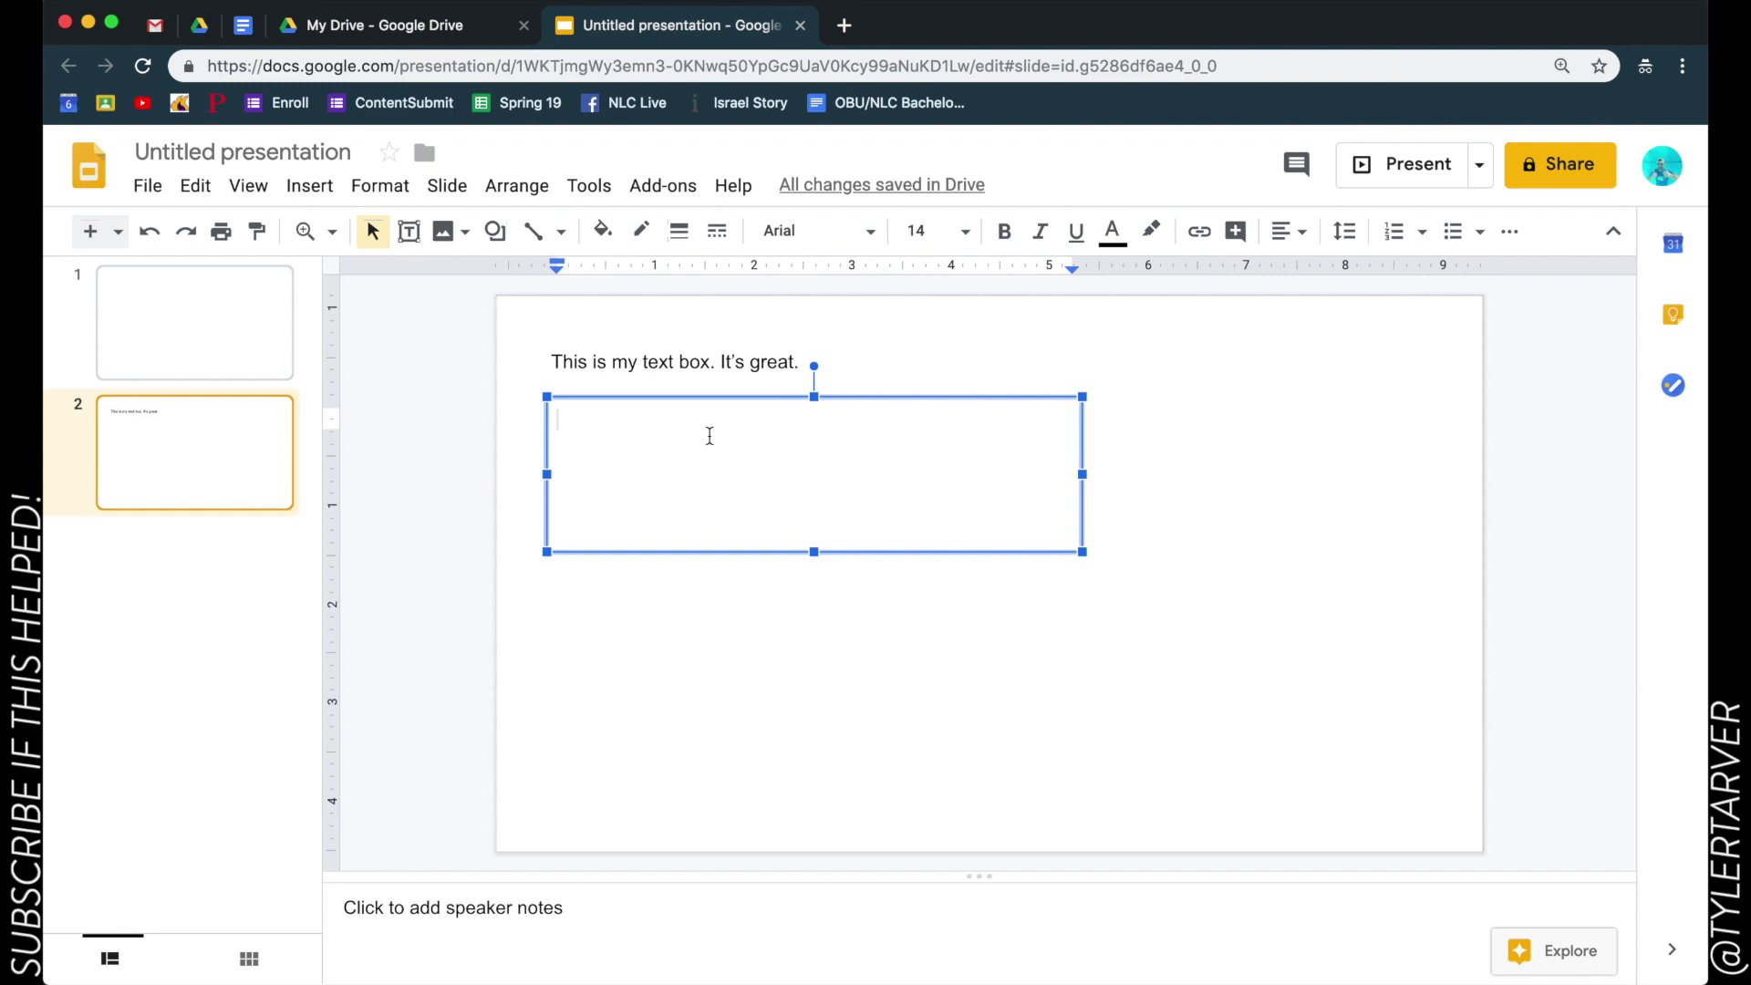
text(Another one.)
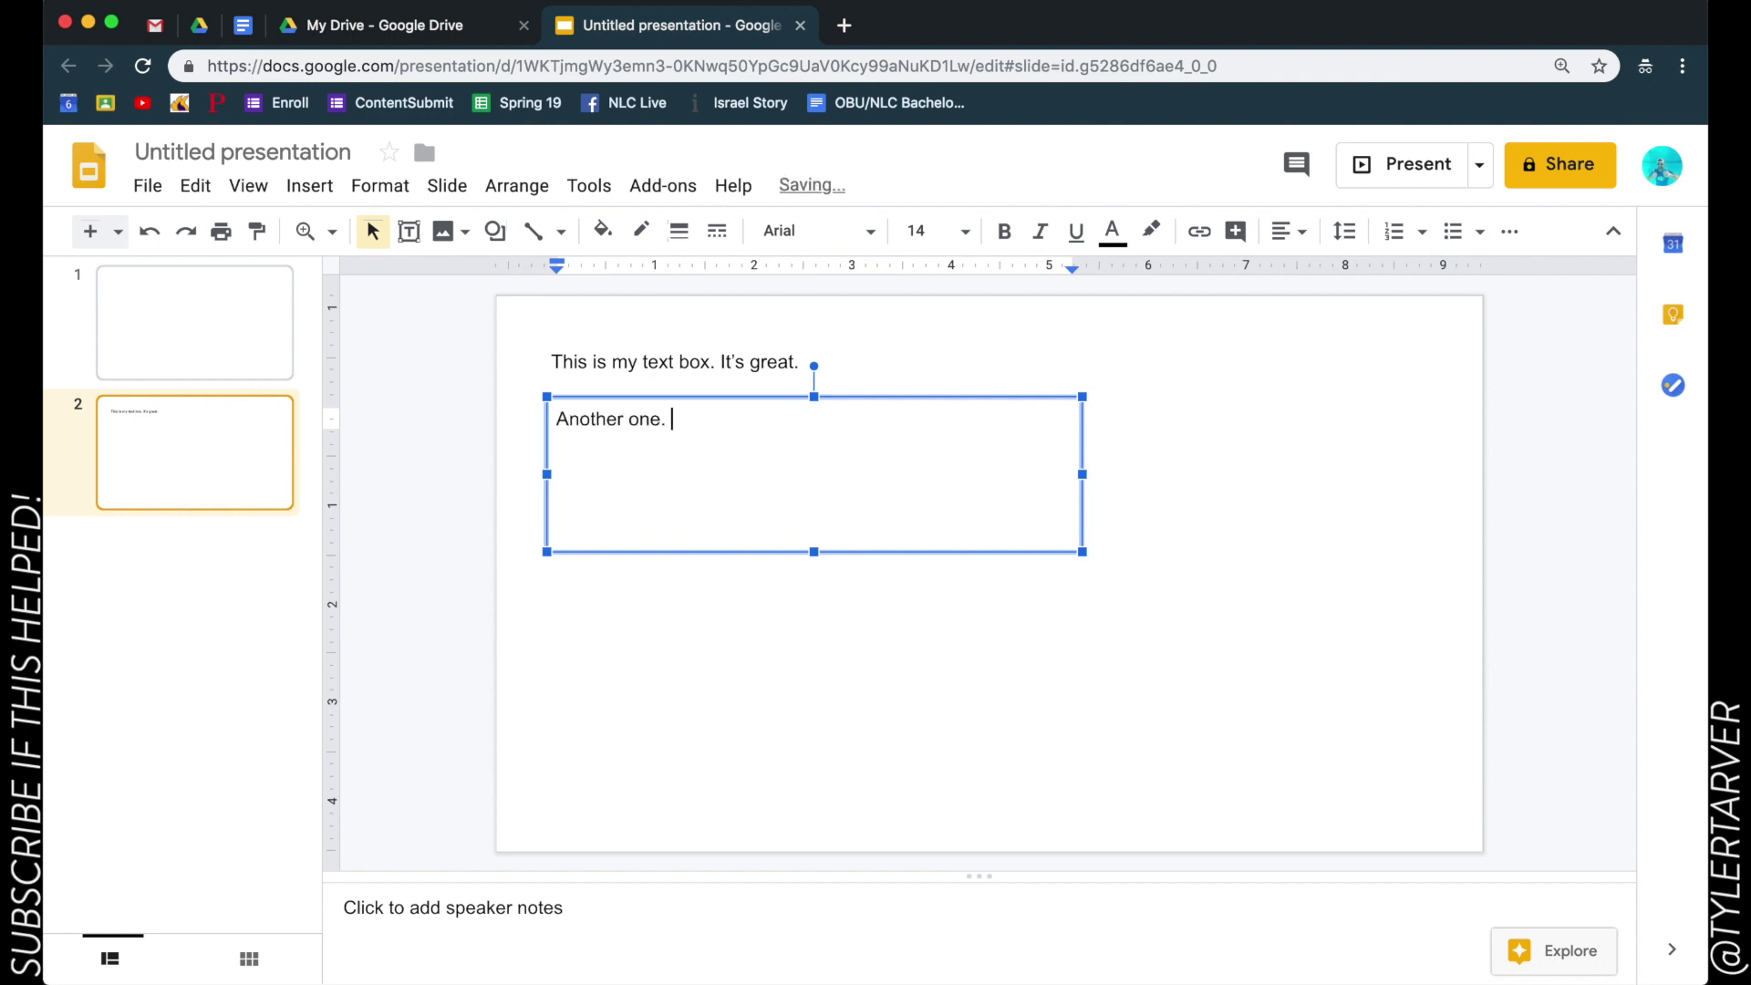
text( (nother one).)
click(454, 380)
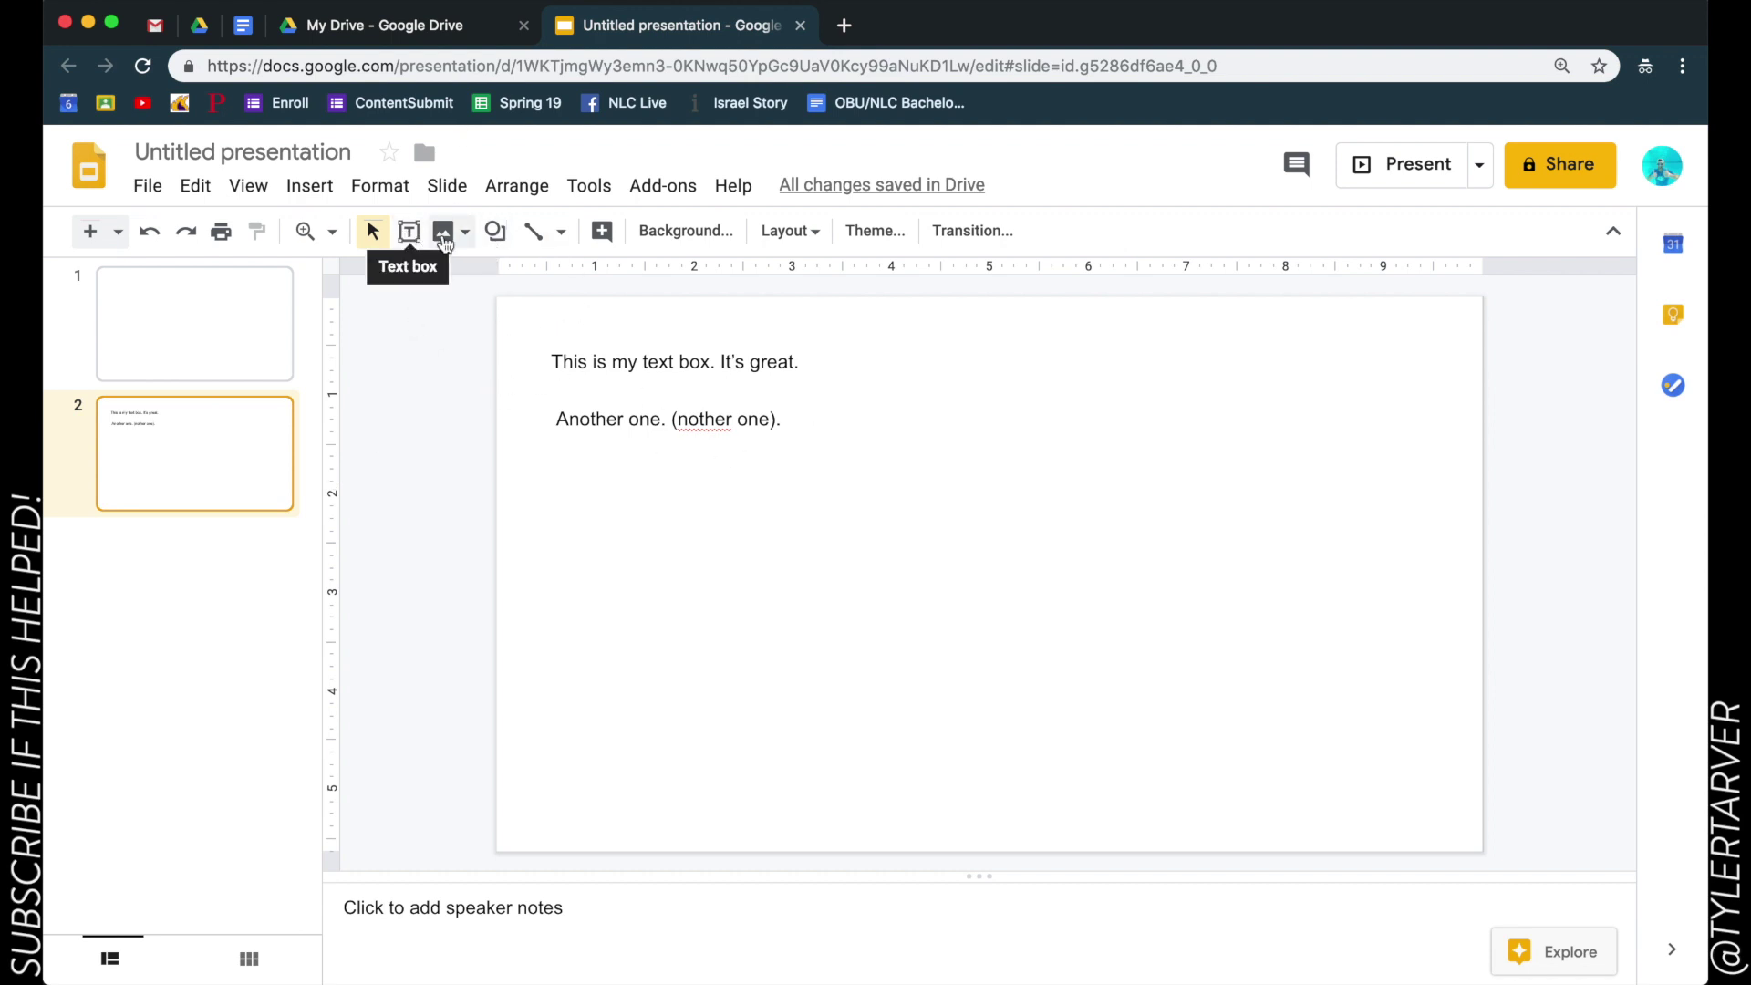
- Browse the Shapes, Arrows and Callouts menus and pick the Equation equals sign
click(501, 243)
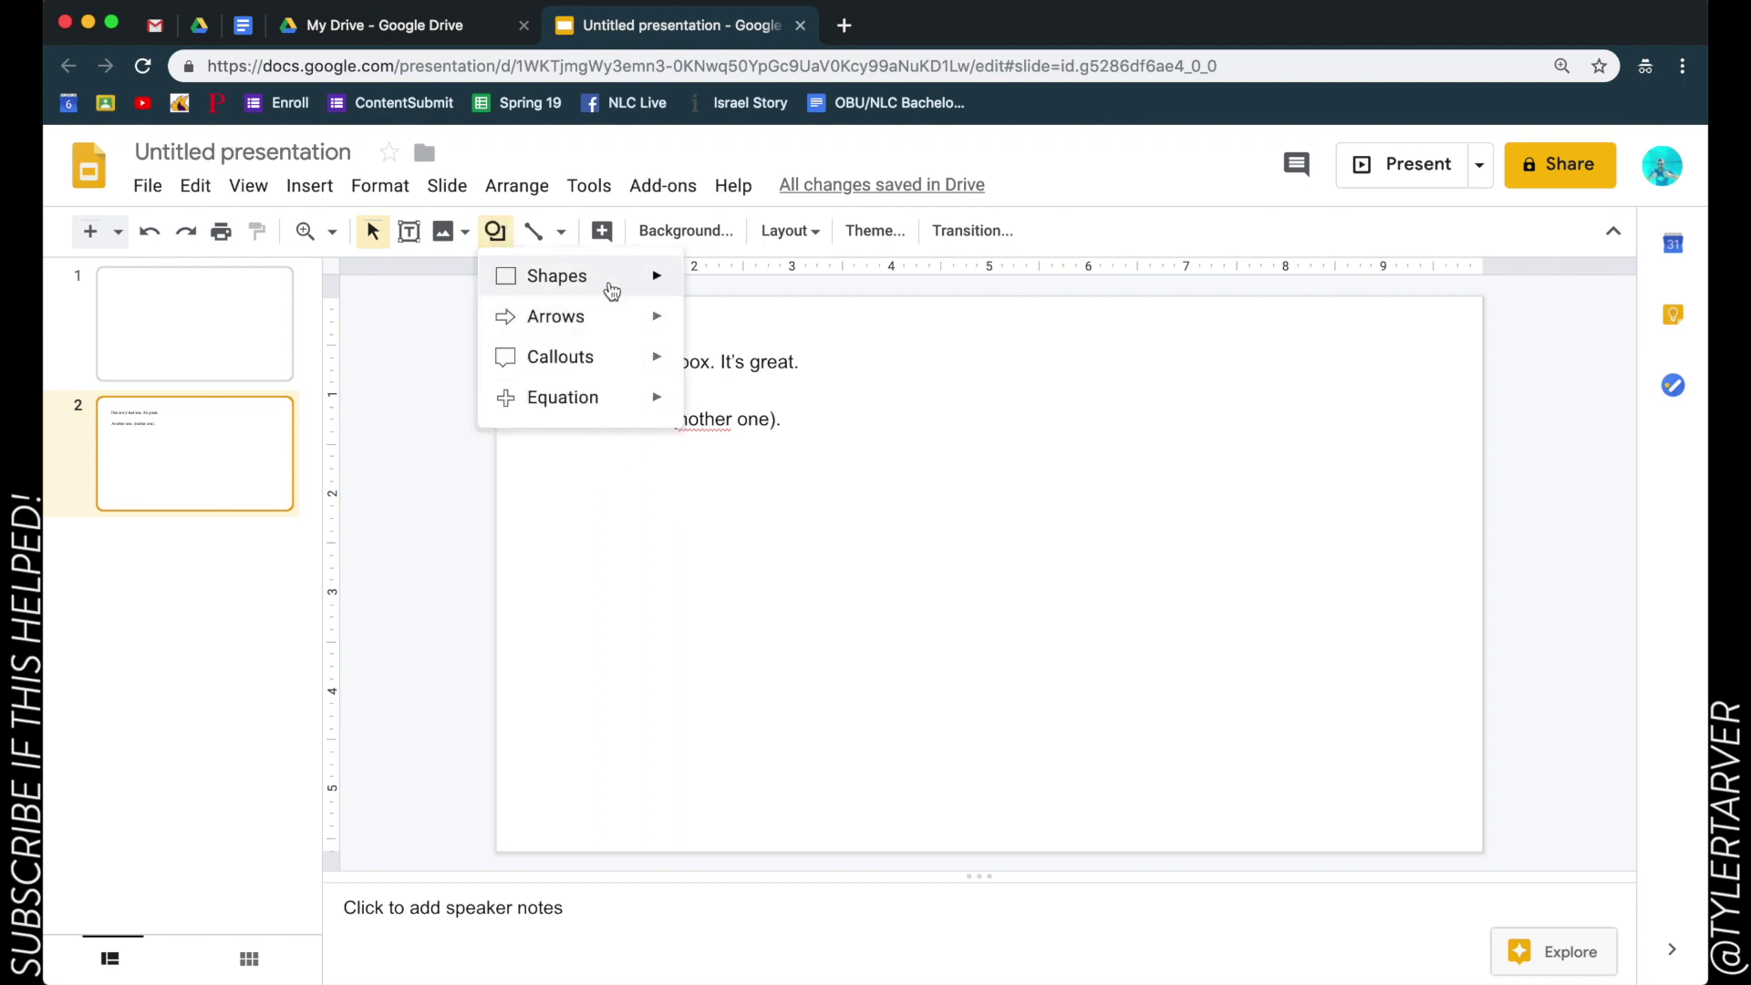
mouse_move(561, 288)
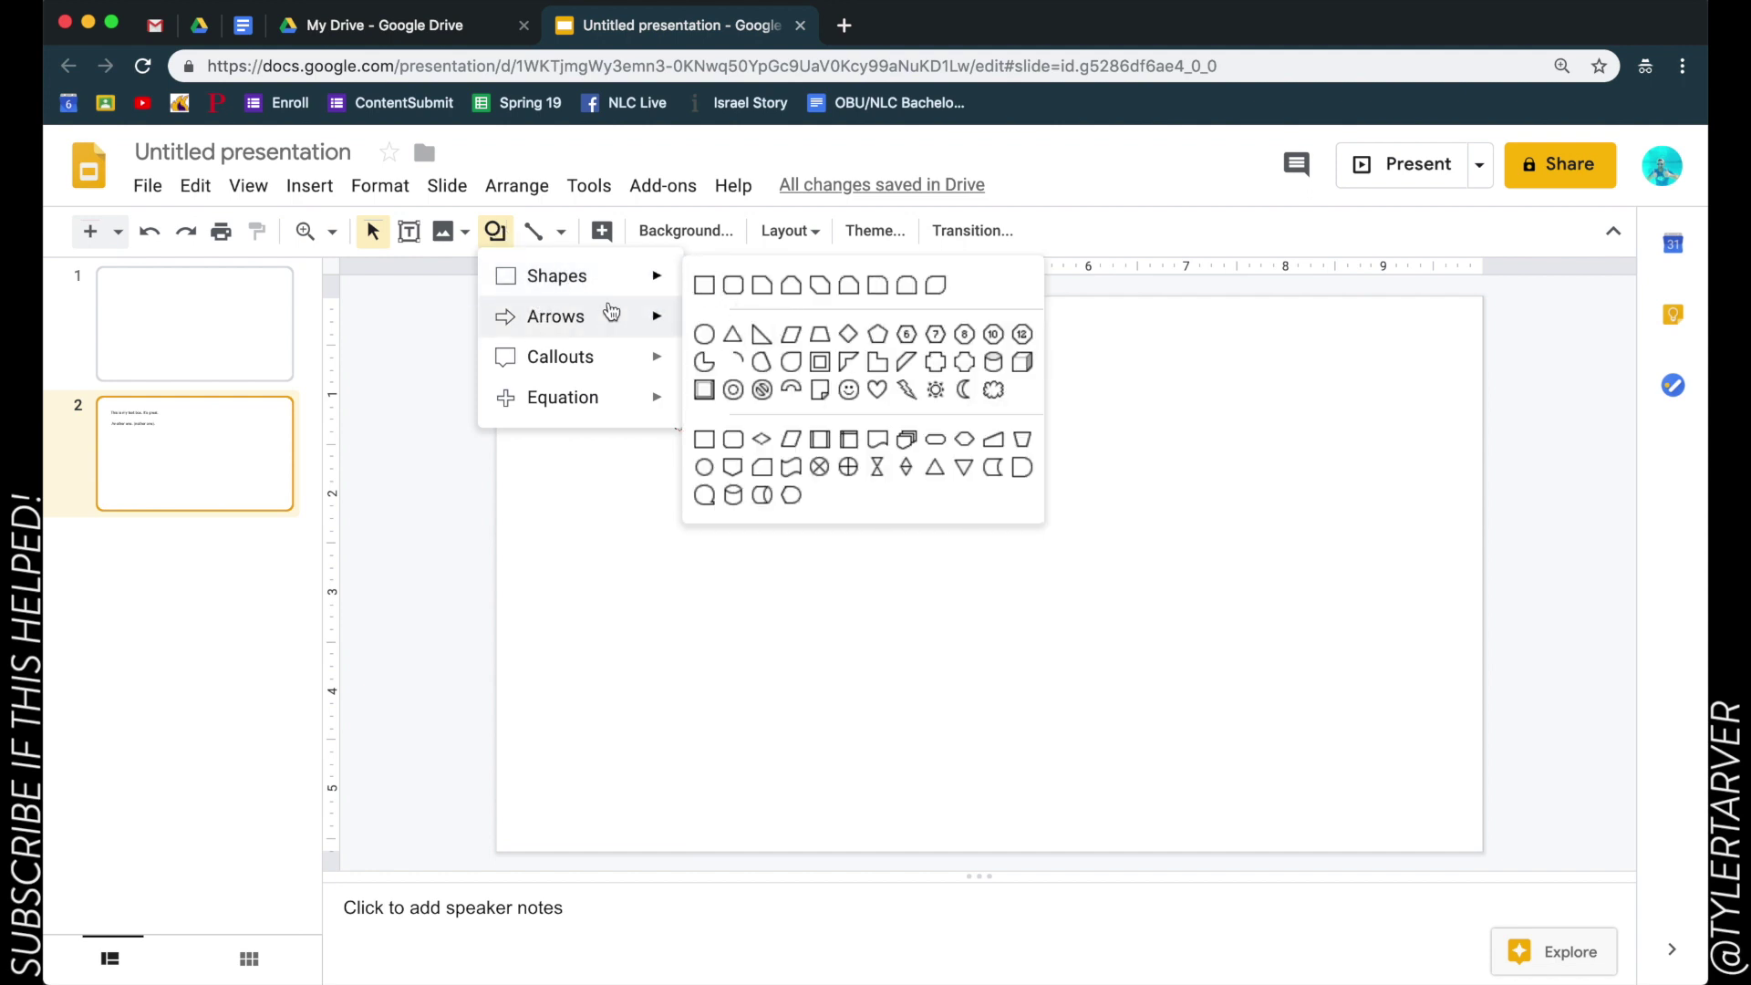
mouse_move(608, 317)
mouse_move(598, 361)
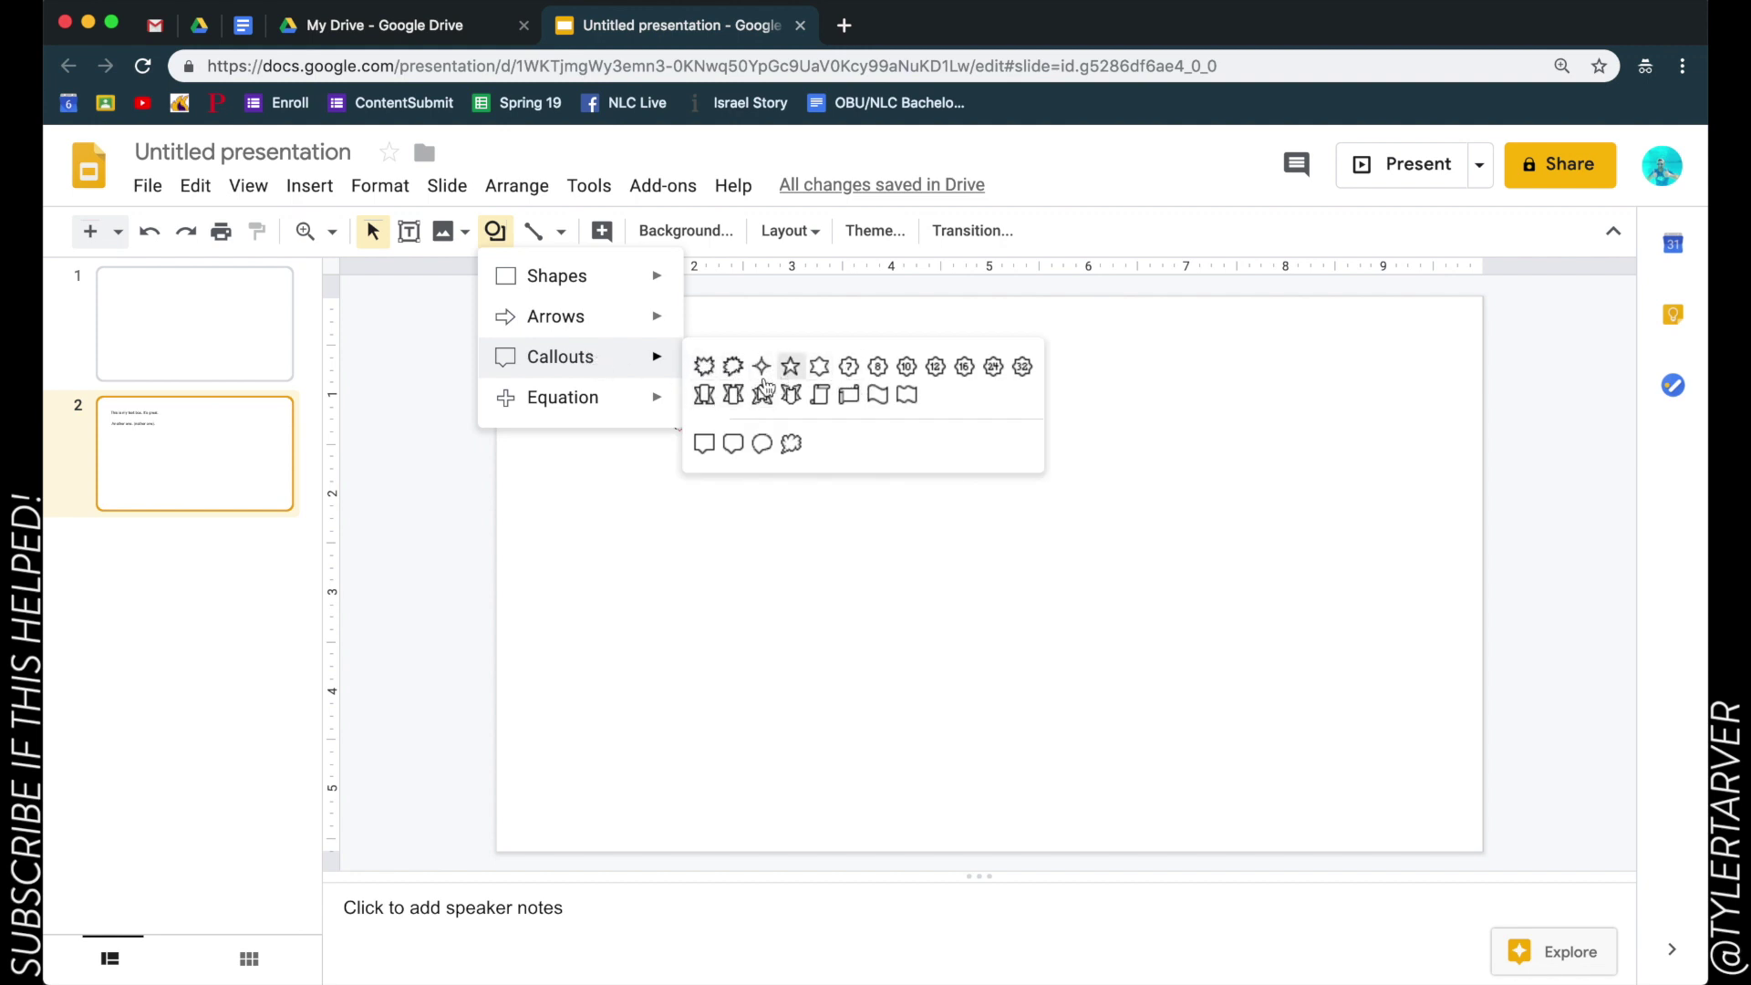
mouse_move(590, 400)
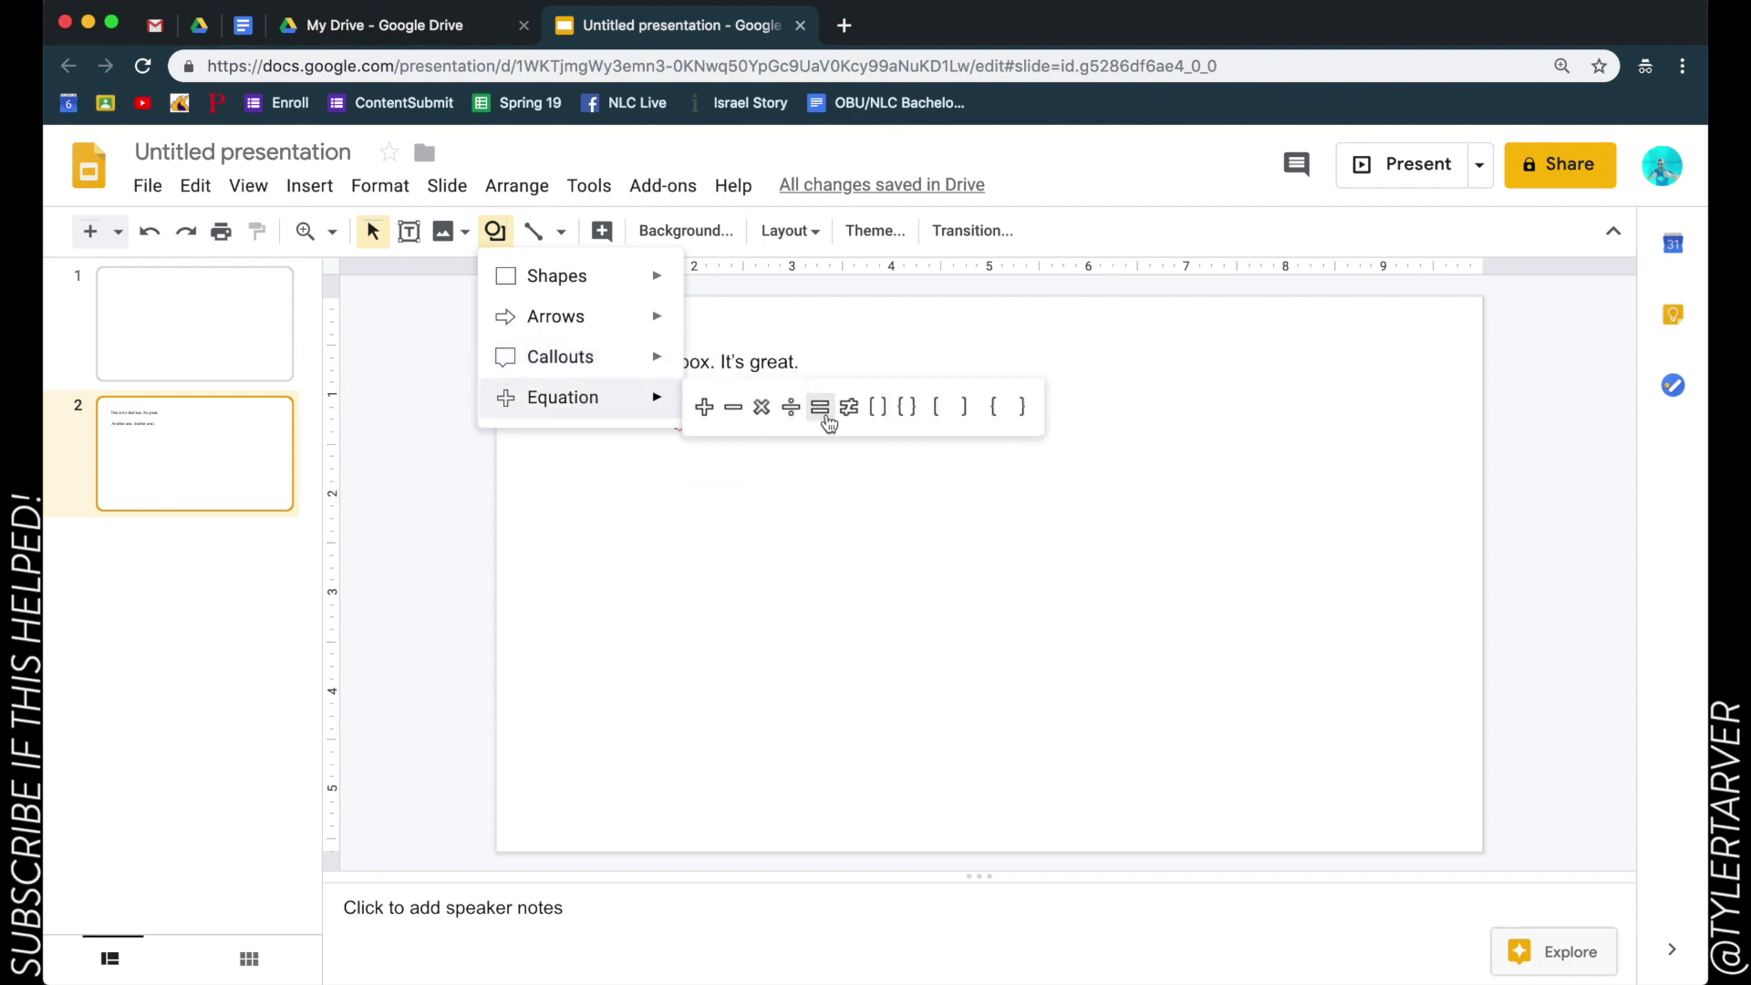
click(826, 416)
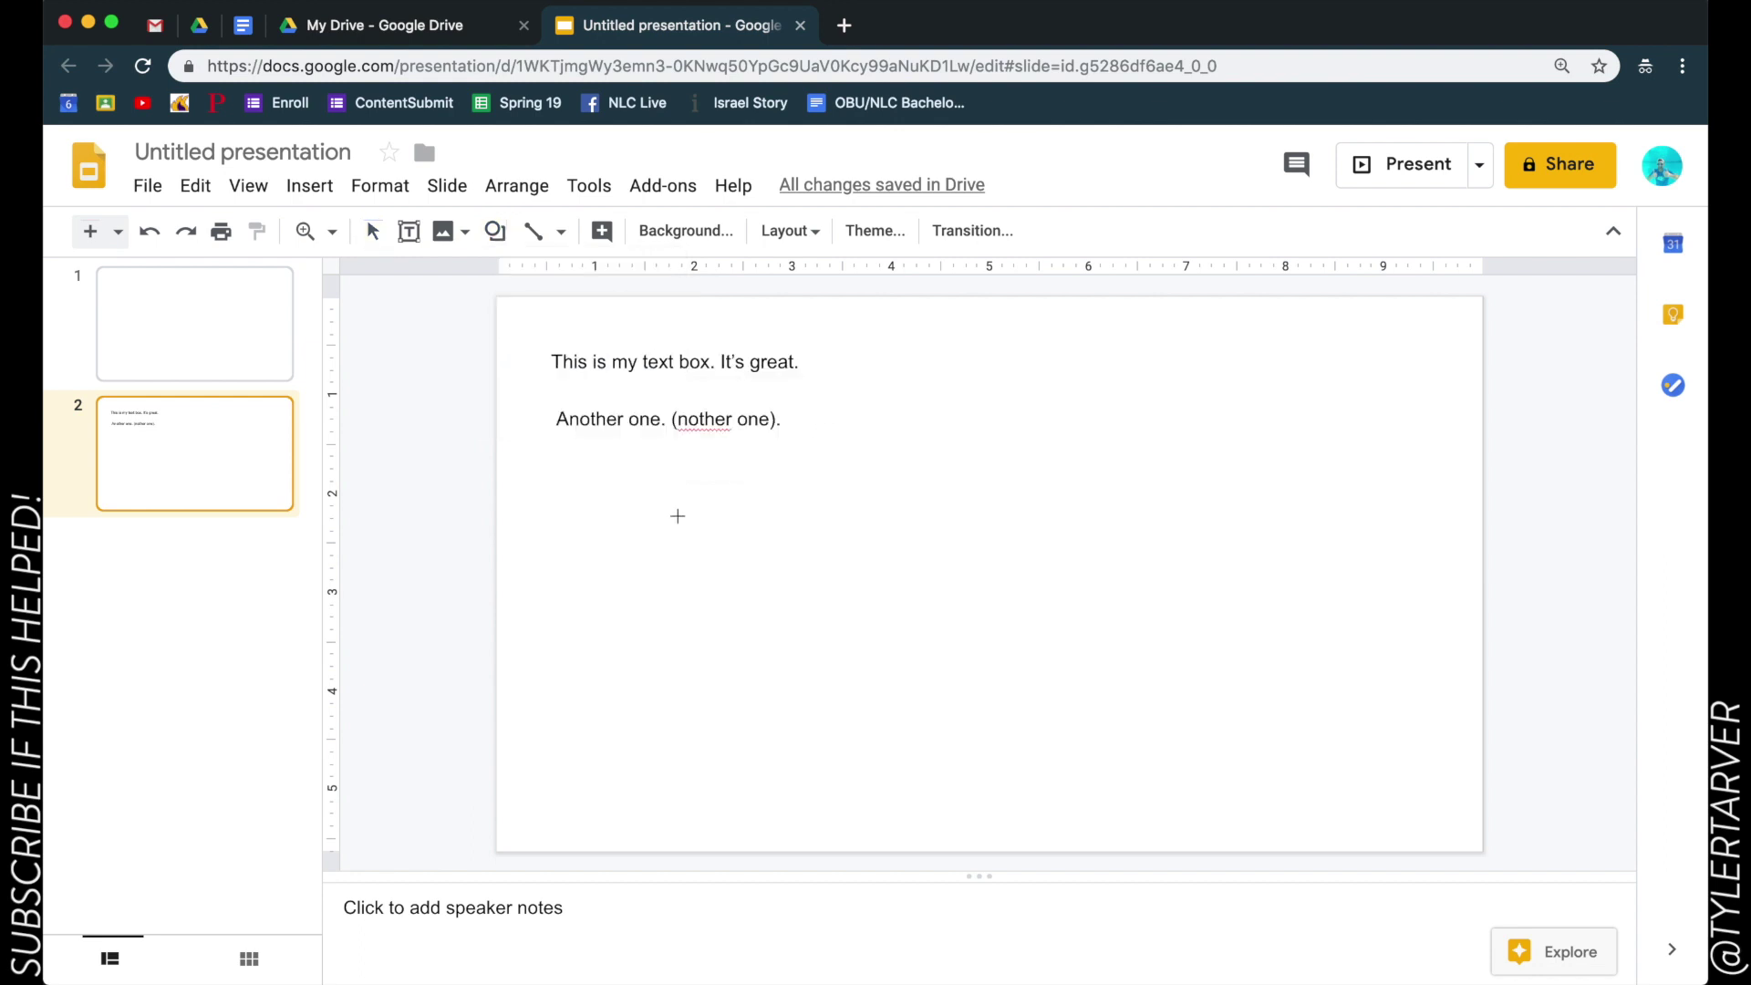
- Draw the equals sign shape below the second text box
drag(677, 516, 1021, 688)
click(720, 450)
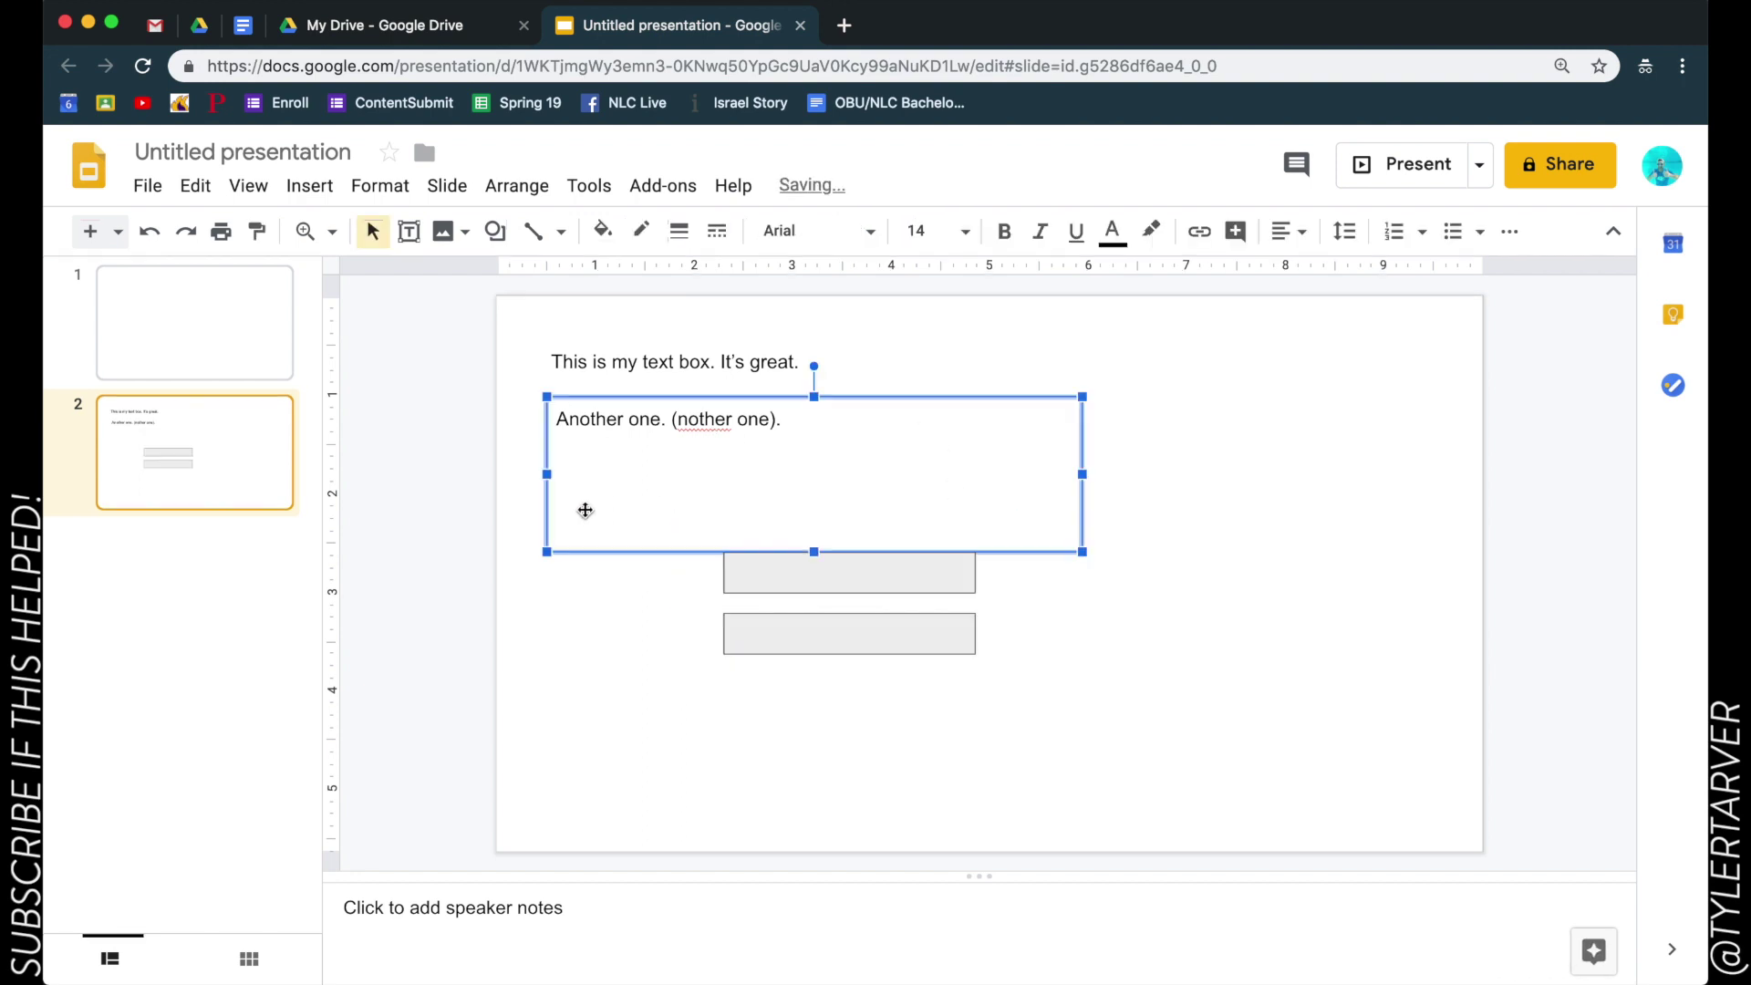
click(538, 573)
- Draw a square to the right of the equals sign and select it
click(493, 234)
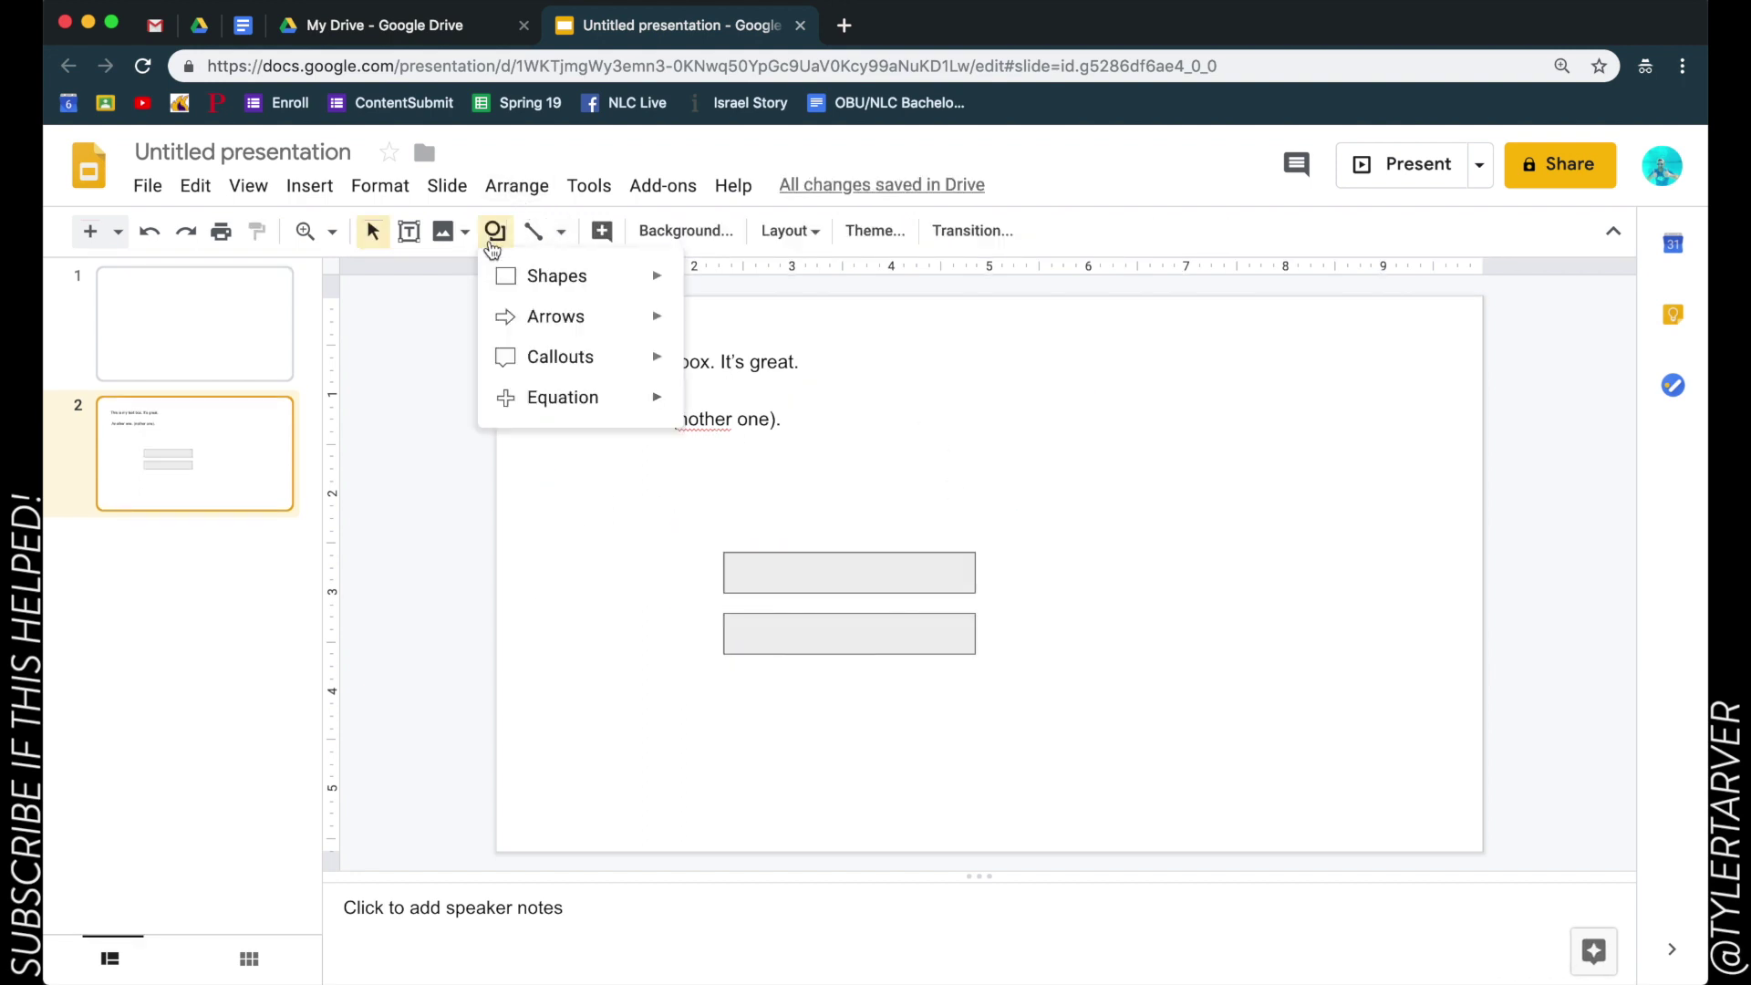
click(703, 284)
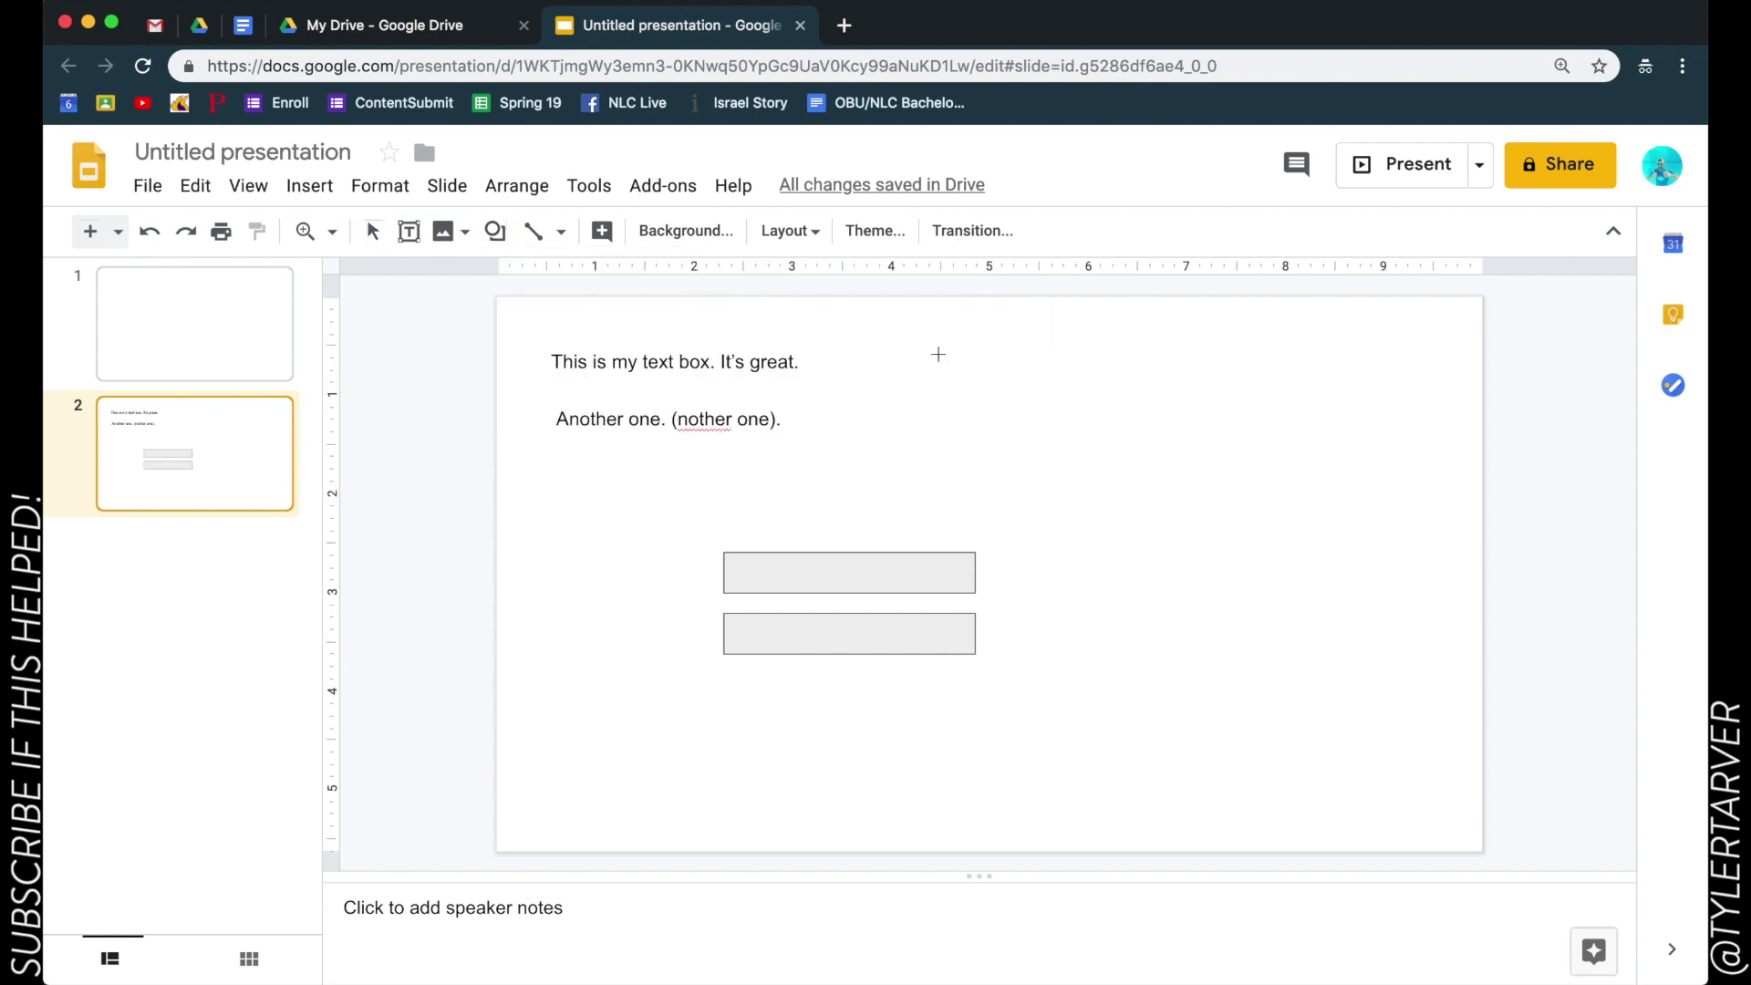
mouse_move(1099, 459)
mouse_down()
mouse_move(1450, 562)
mouse_move(1392, 761)
mouse_up()
click(1036, 488)
click(1145, 506)
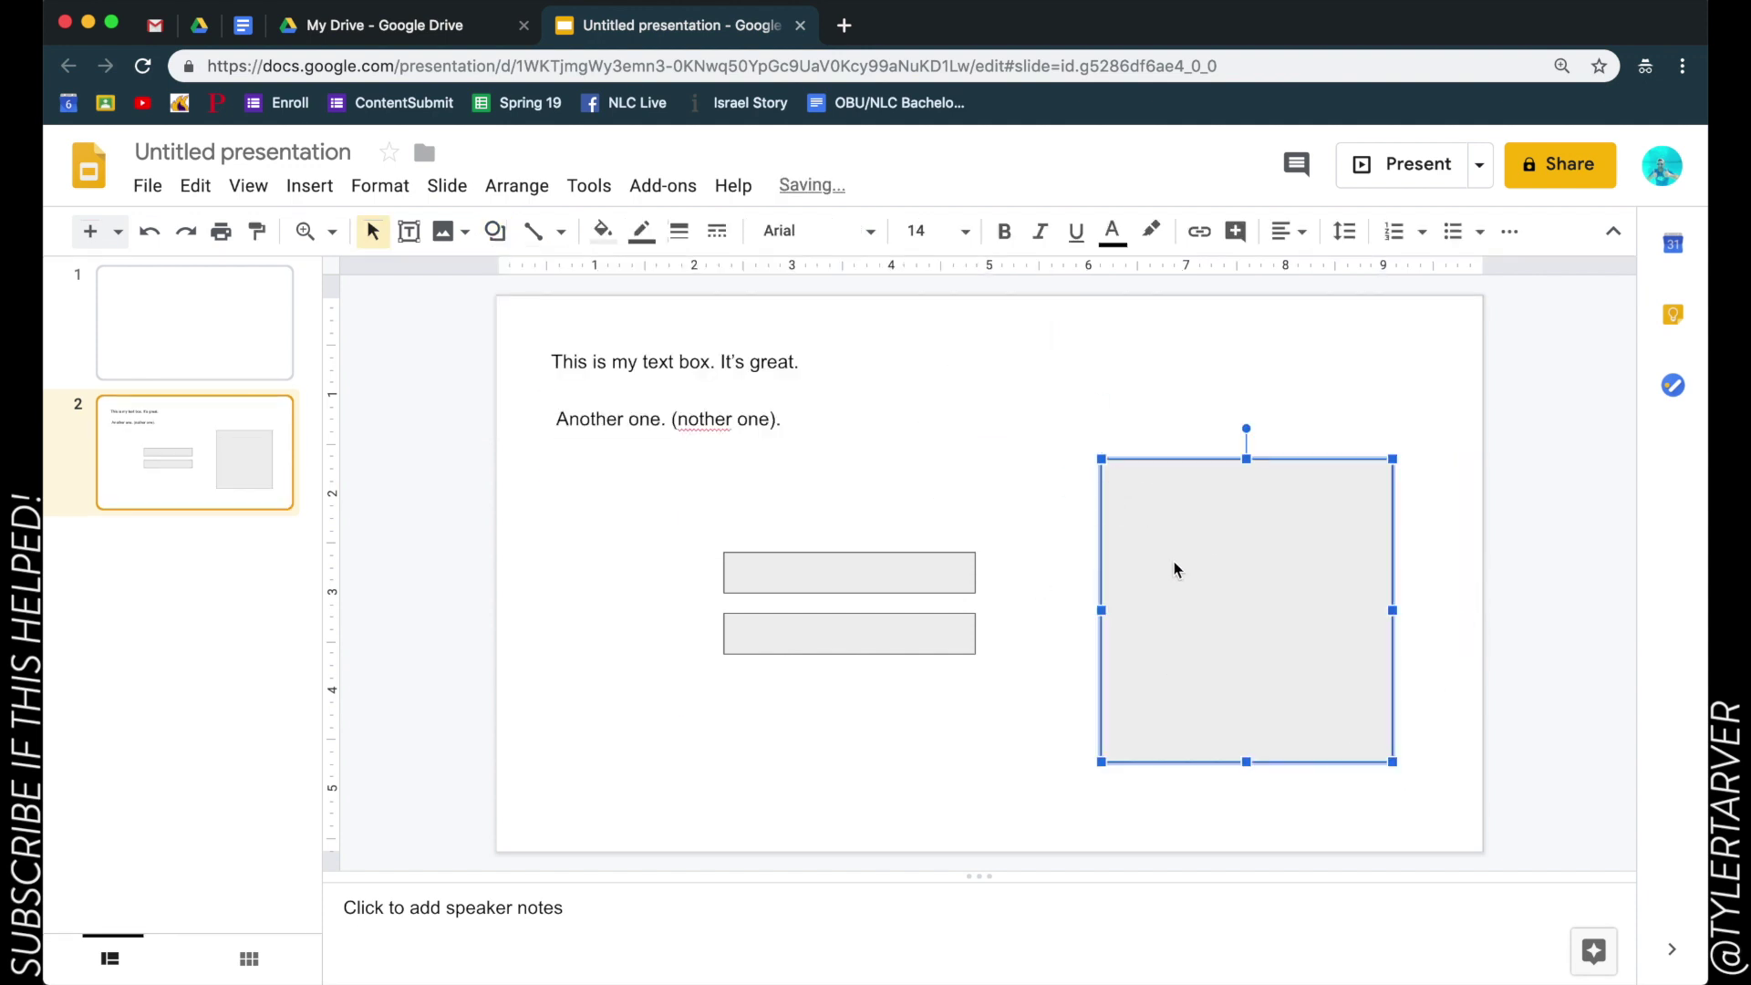
click(1040, 449)
click(1200, 529)
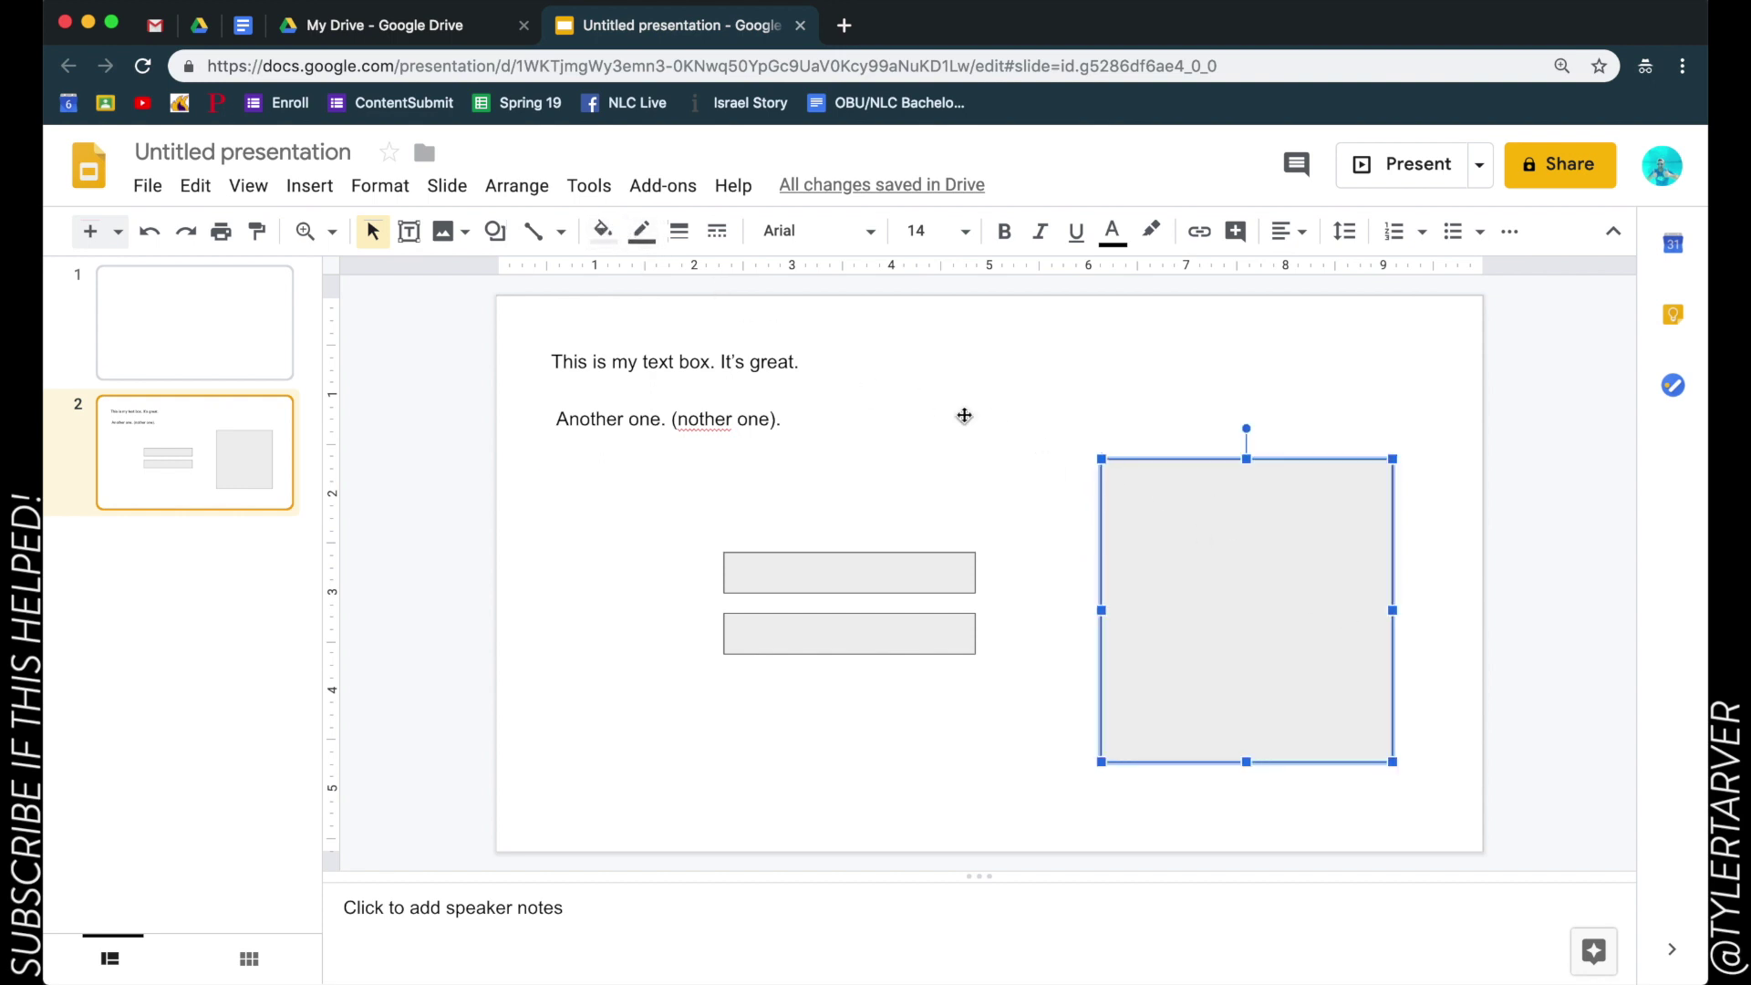
click(1078, 508)
click(1187, 574)
click(1142, 427)
click(1113, 523)
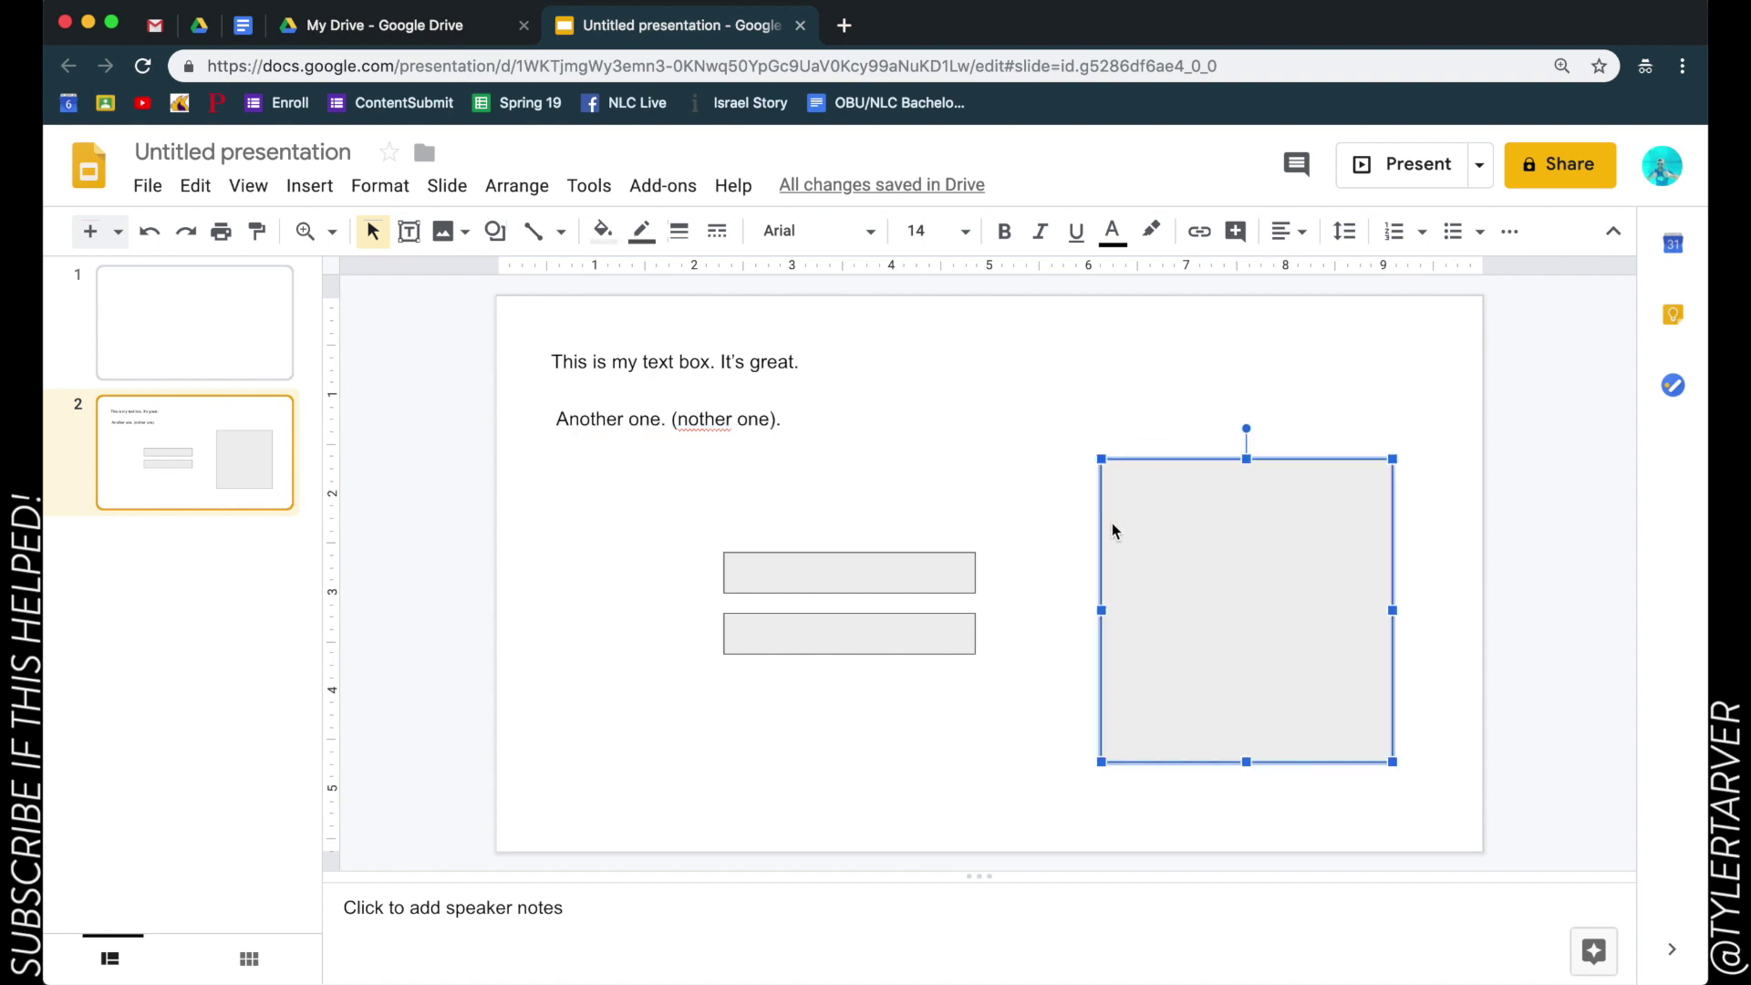
- Give the square a transparent fill and a new border colour
click(599, 234)
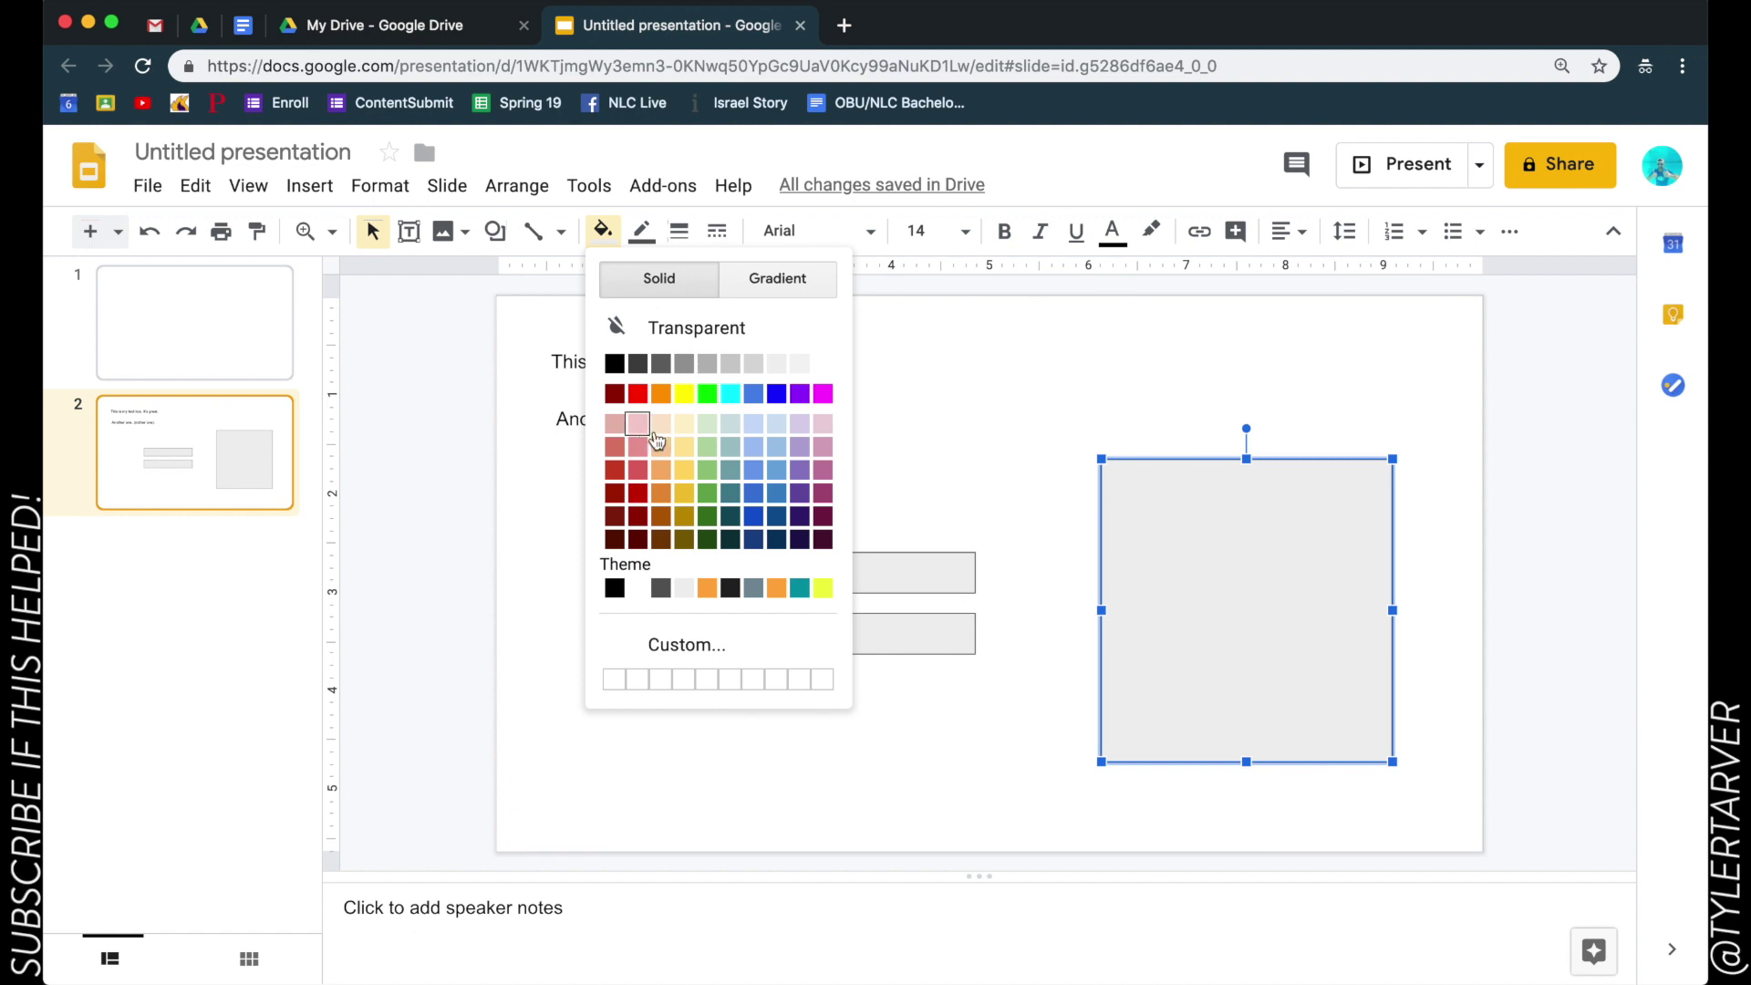
click(677, 330)
click(641, 235)
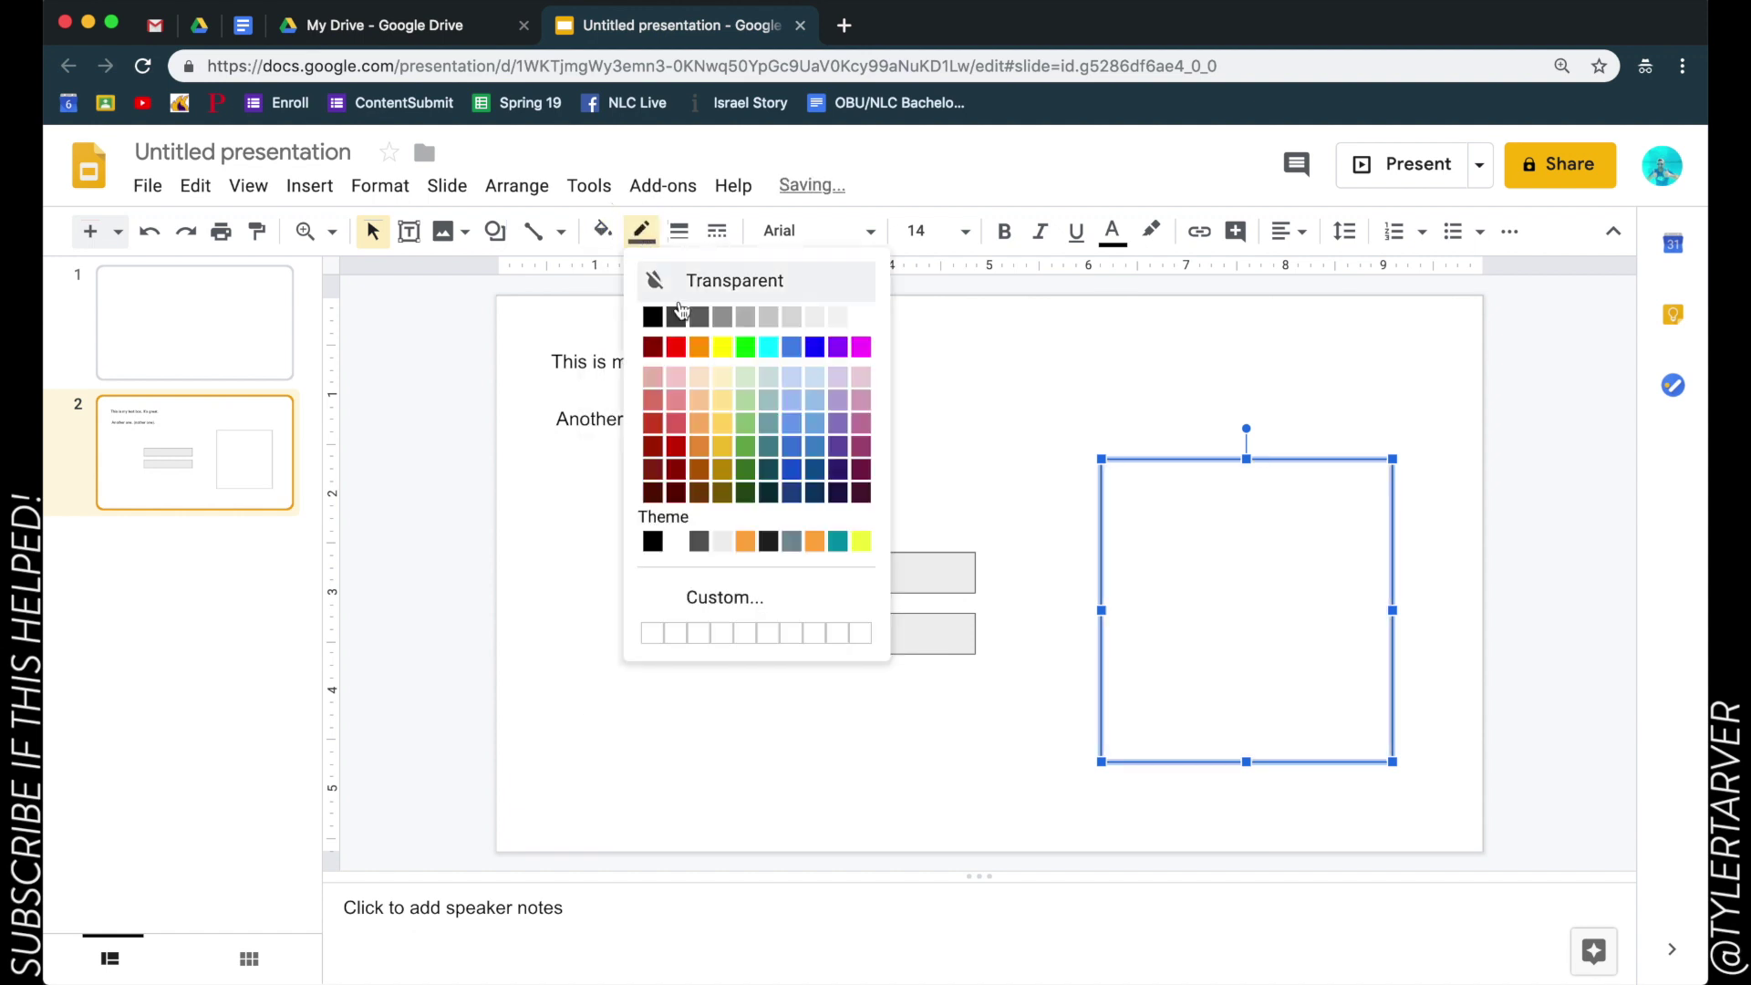
click(649, 316)
- Move the grey equals shape lower and to the right
click(1076, 429)
click(1176, 558)
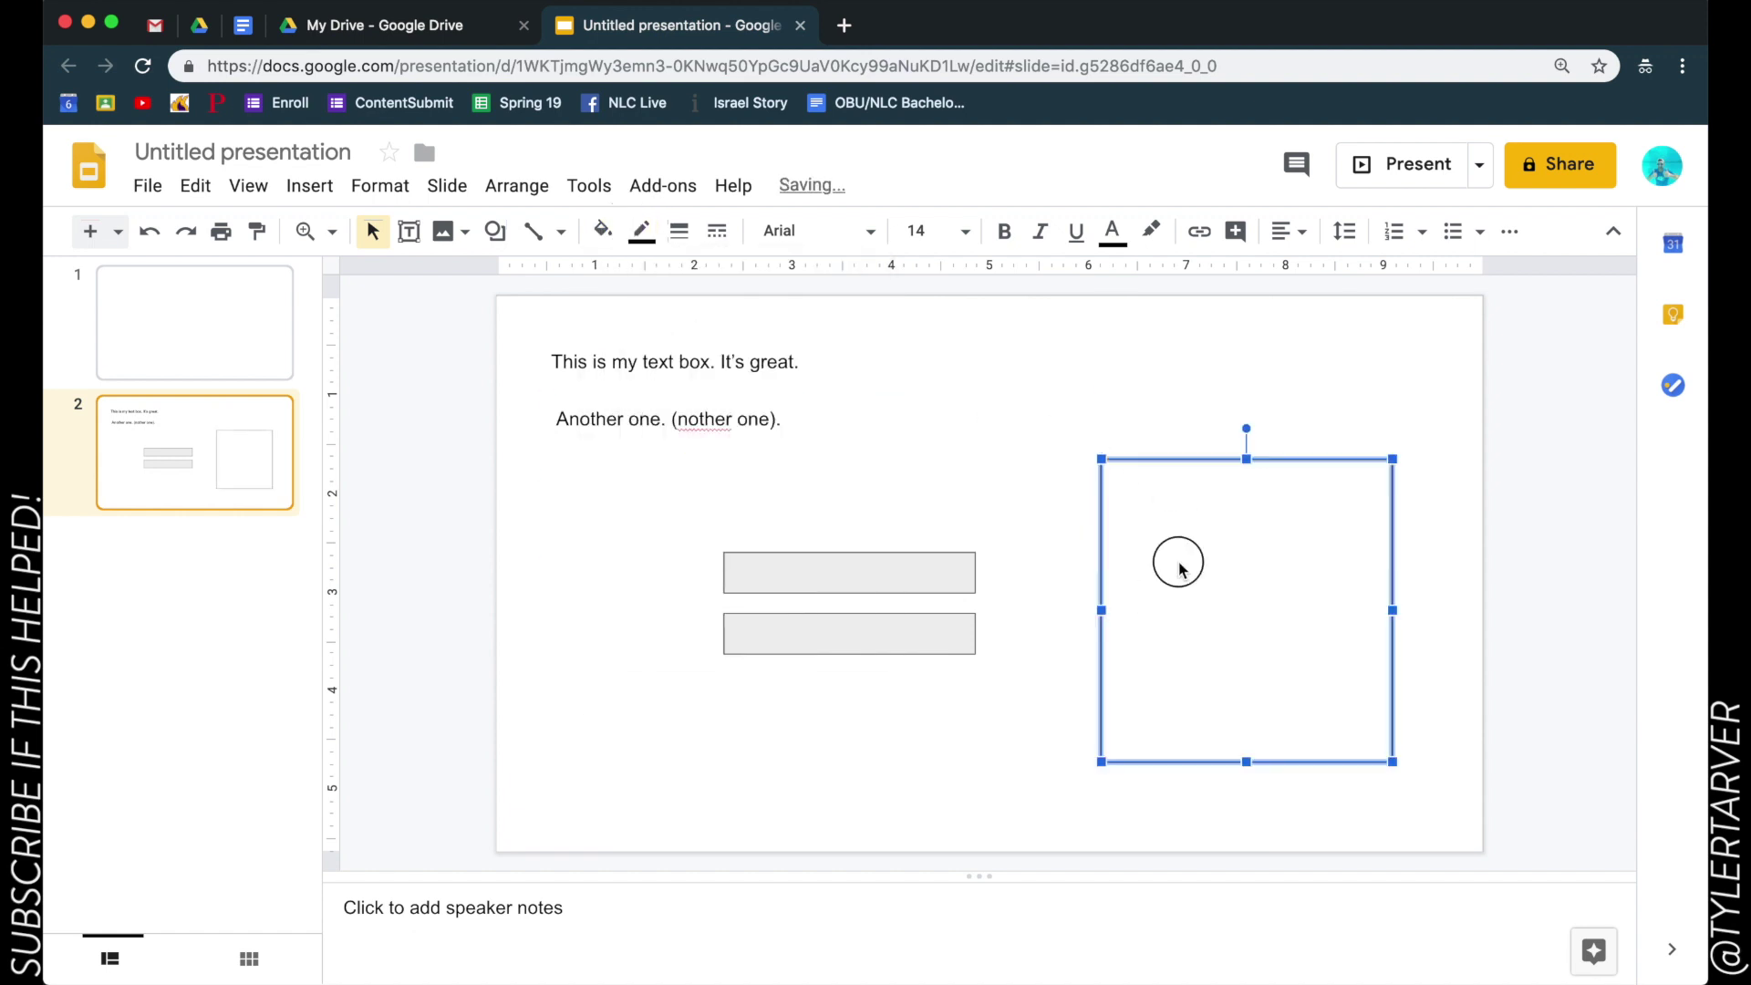
drag(795, 586, 857, 680)
click(708, 362)
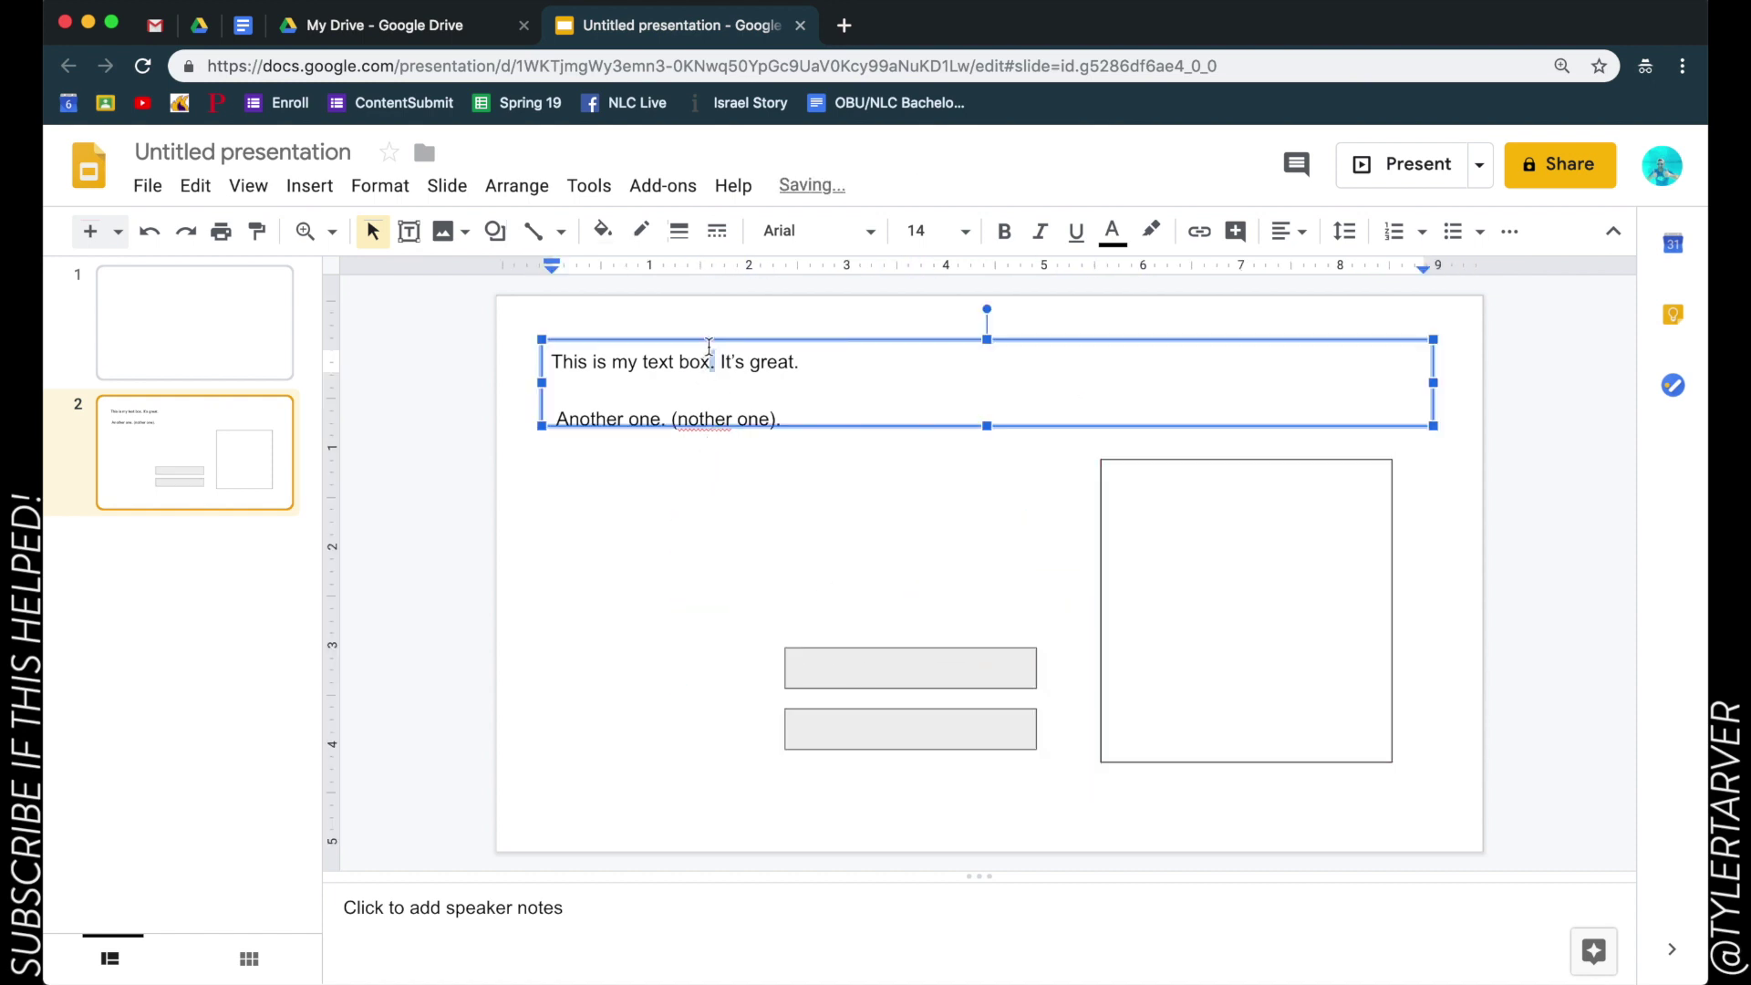
- Rotate the equals shape so it stands nearly upright
click(859, 678)
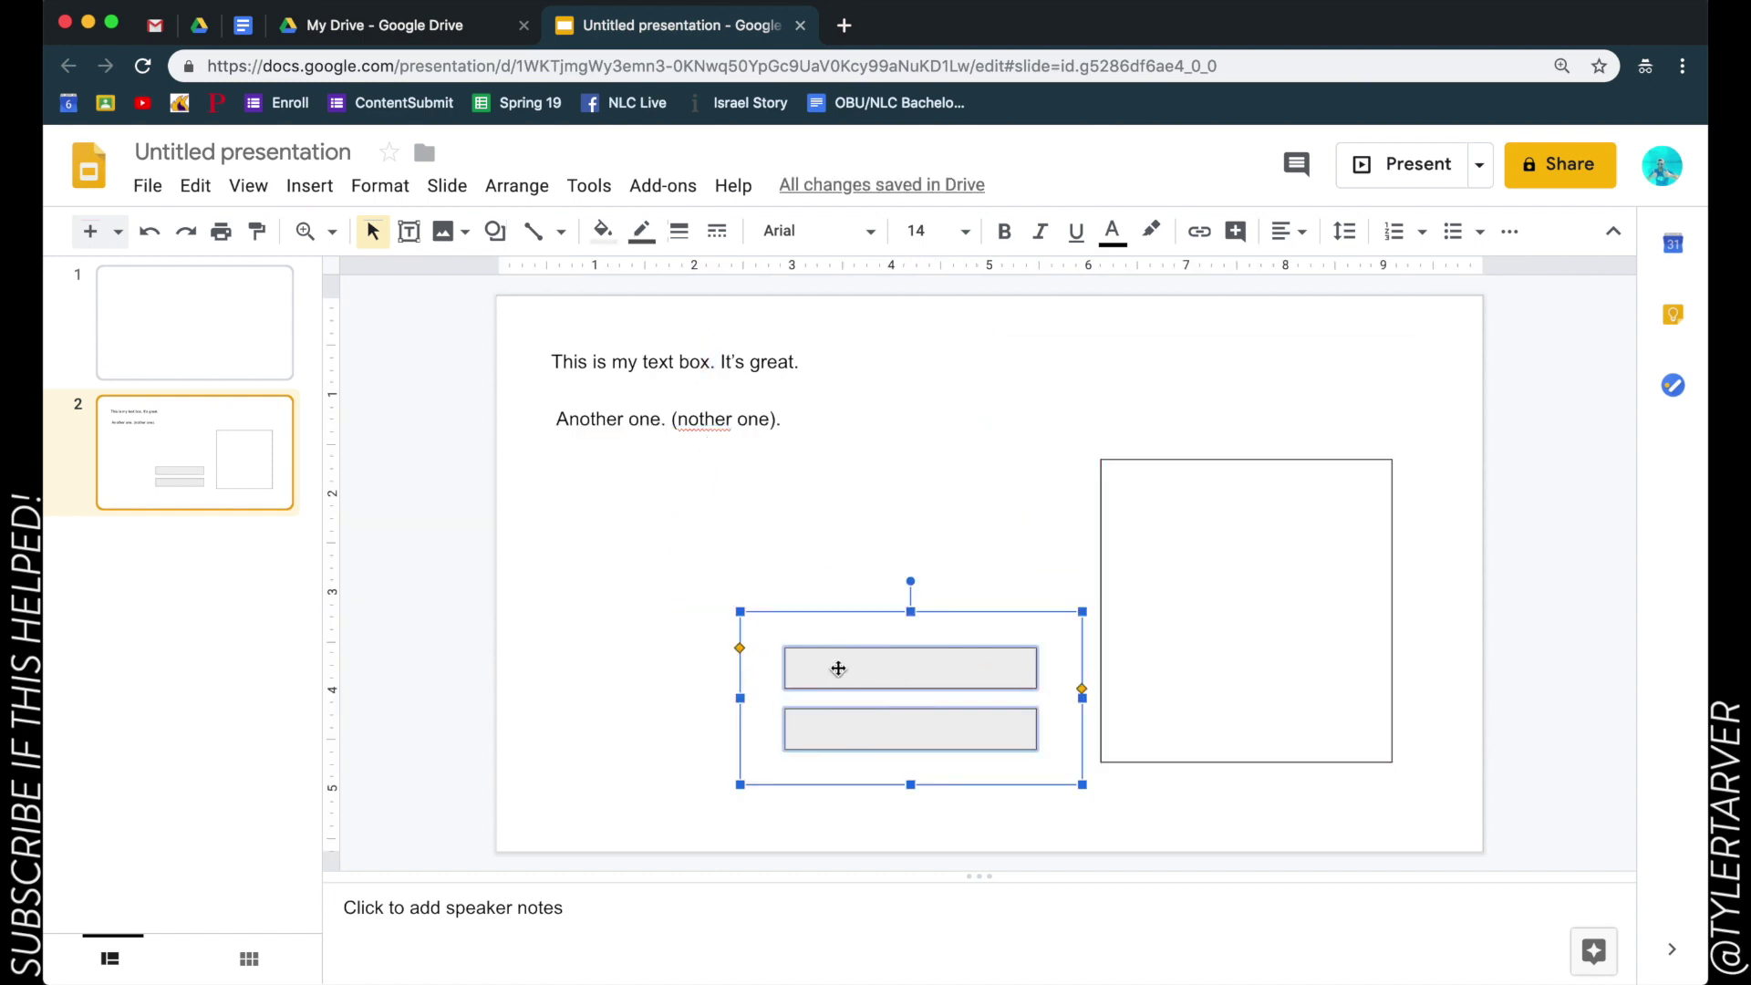
drag(838, 669, 724, 631)
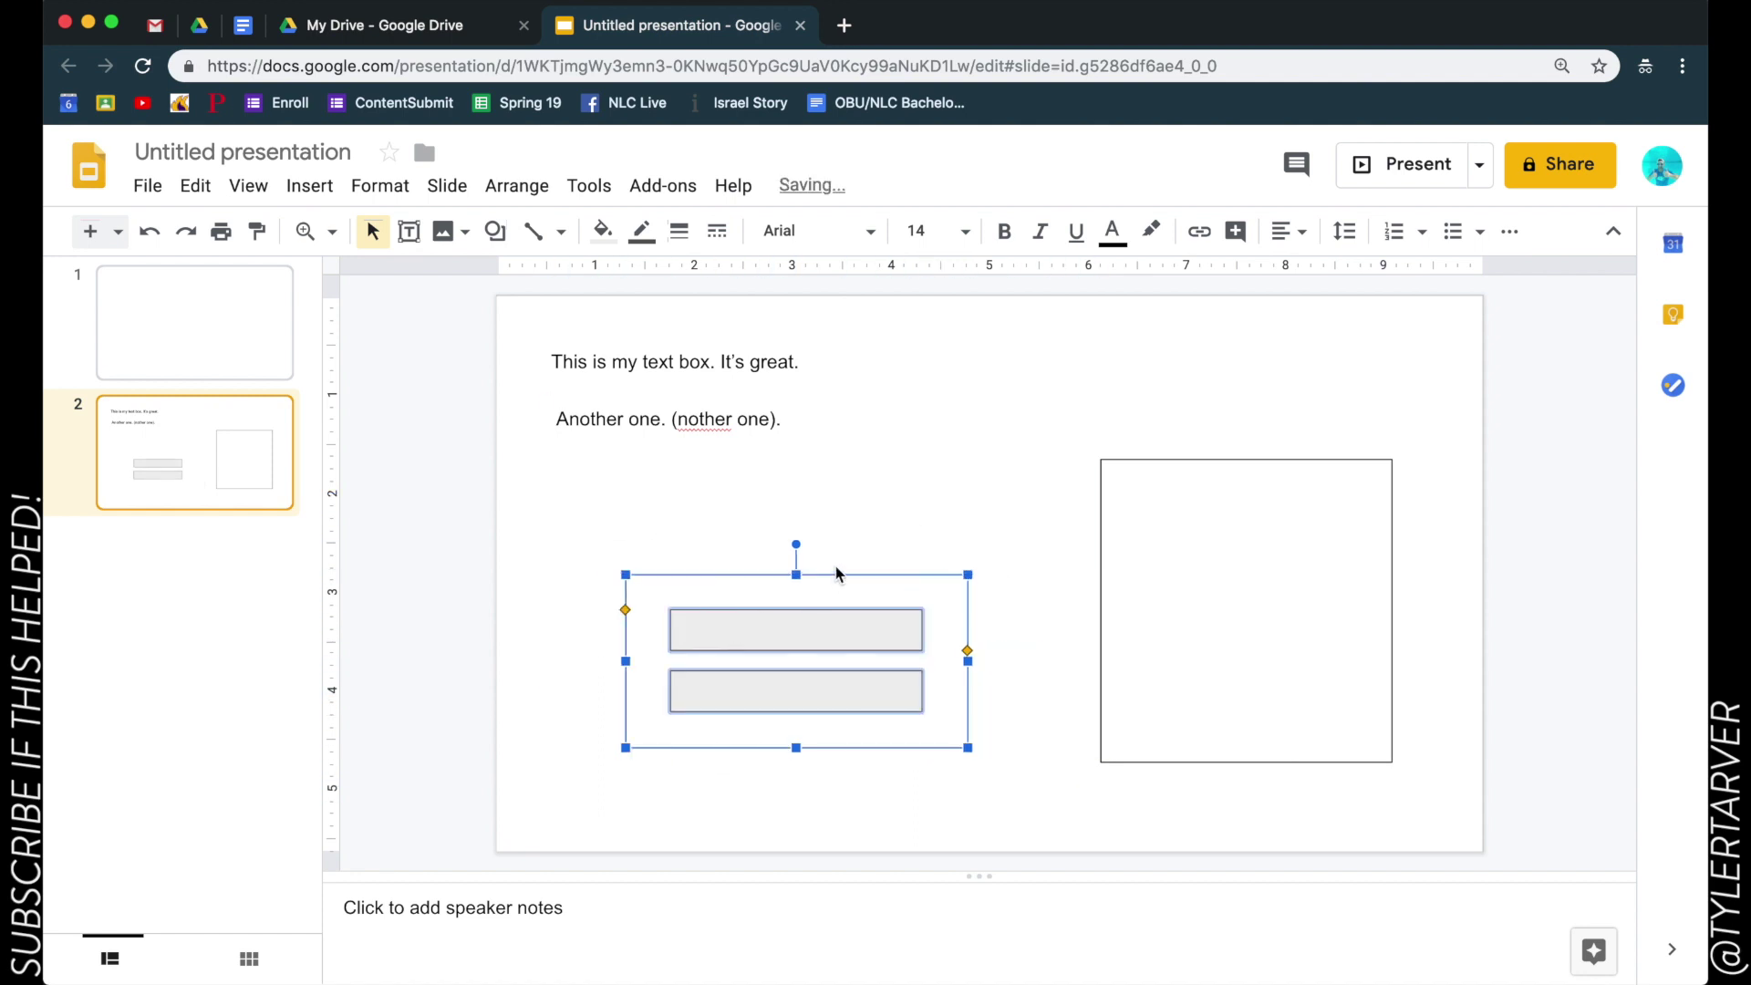
click(821, 506)
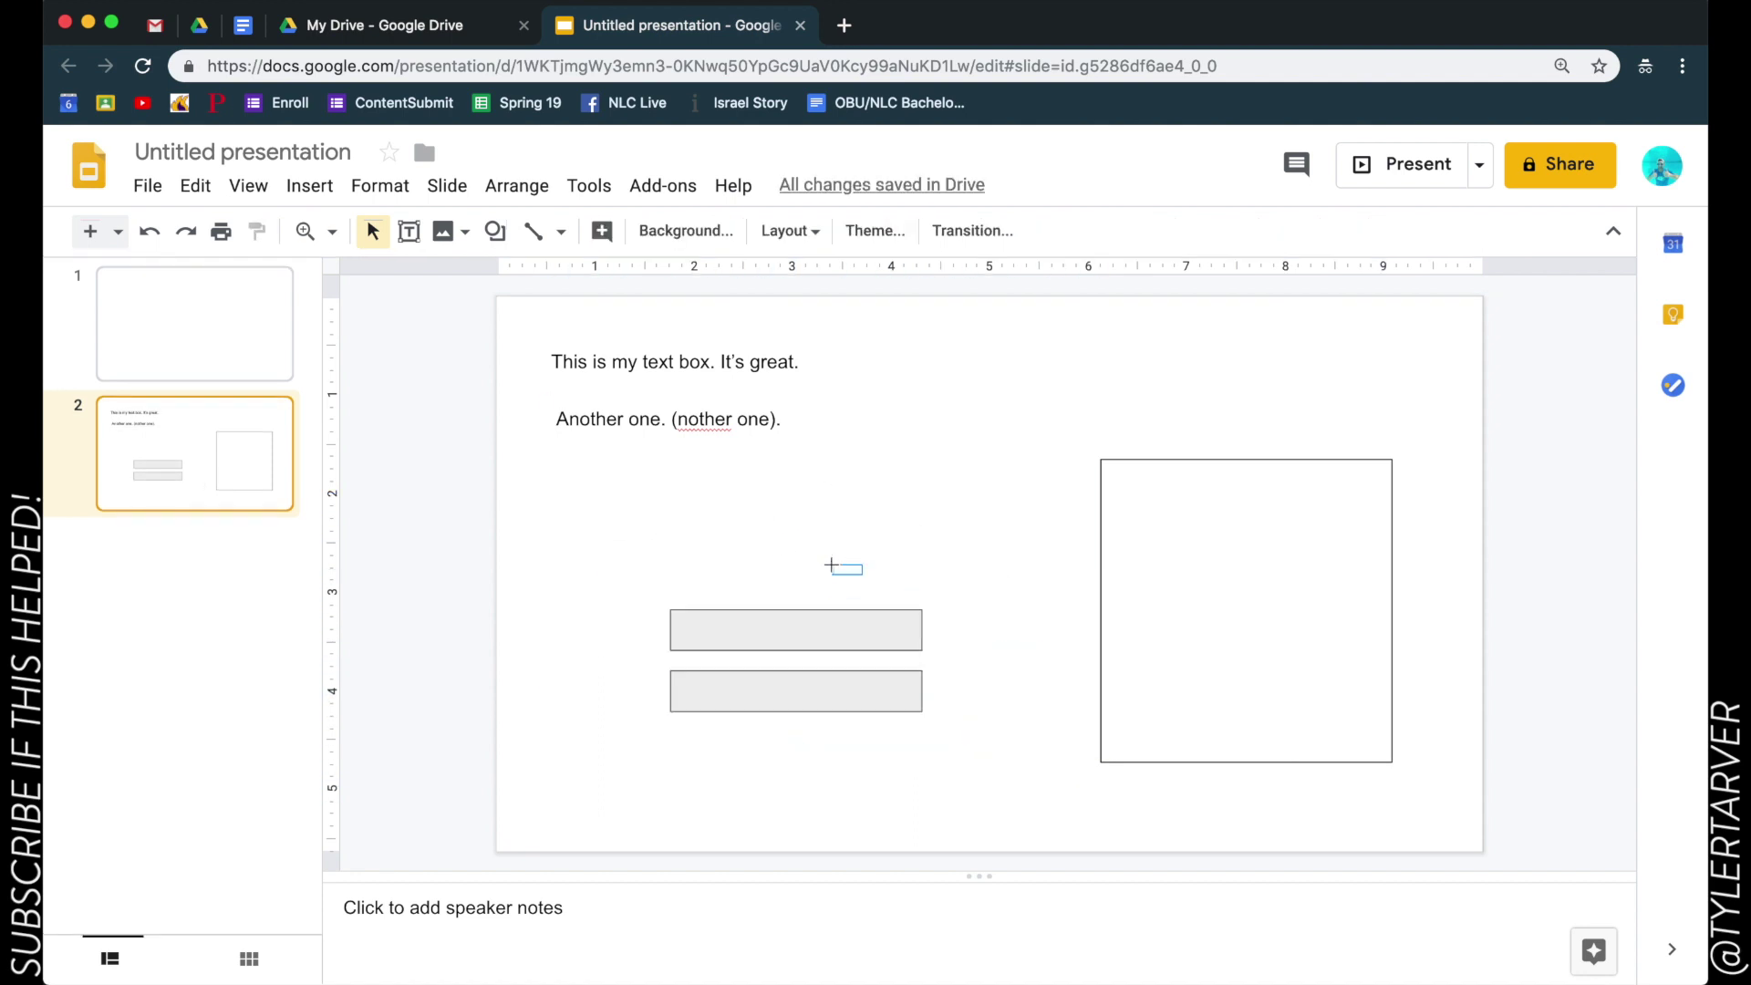
click(802, 638)
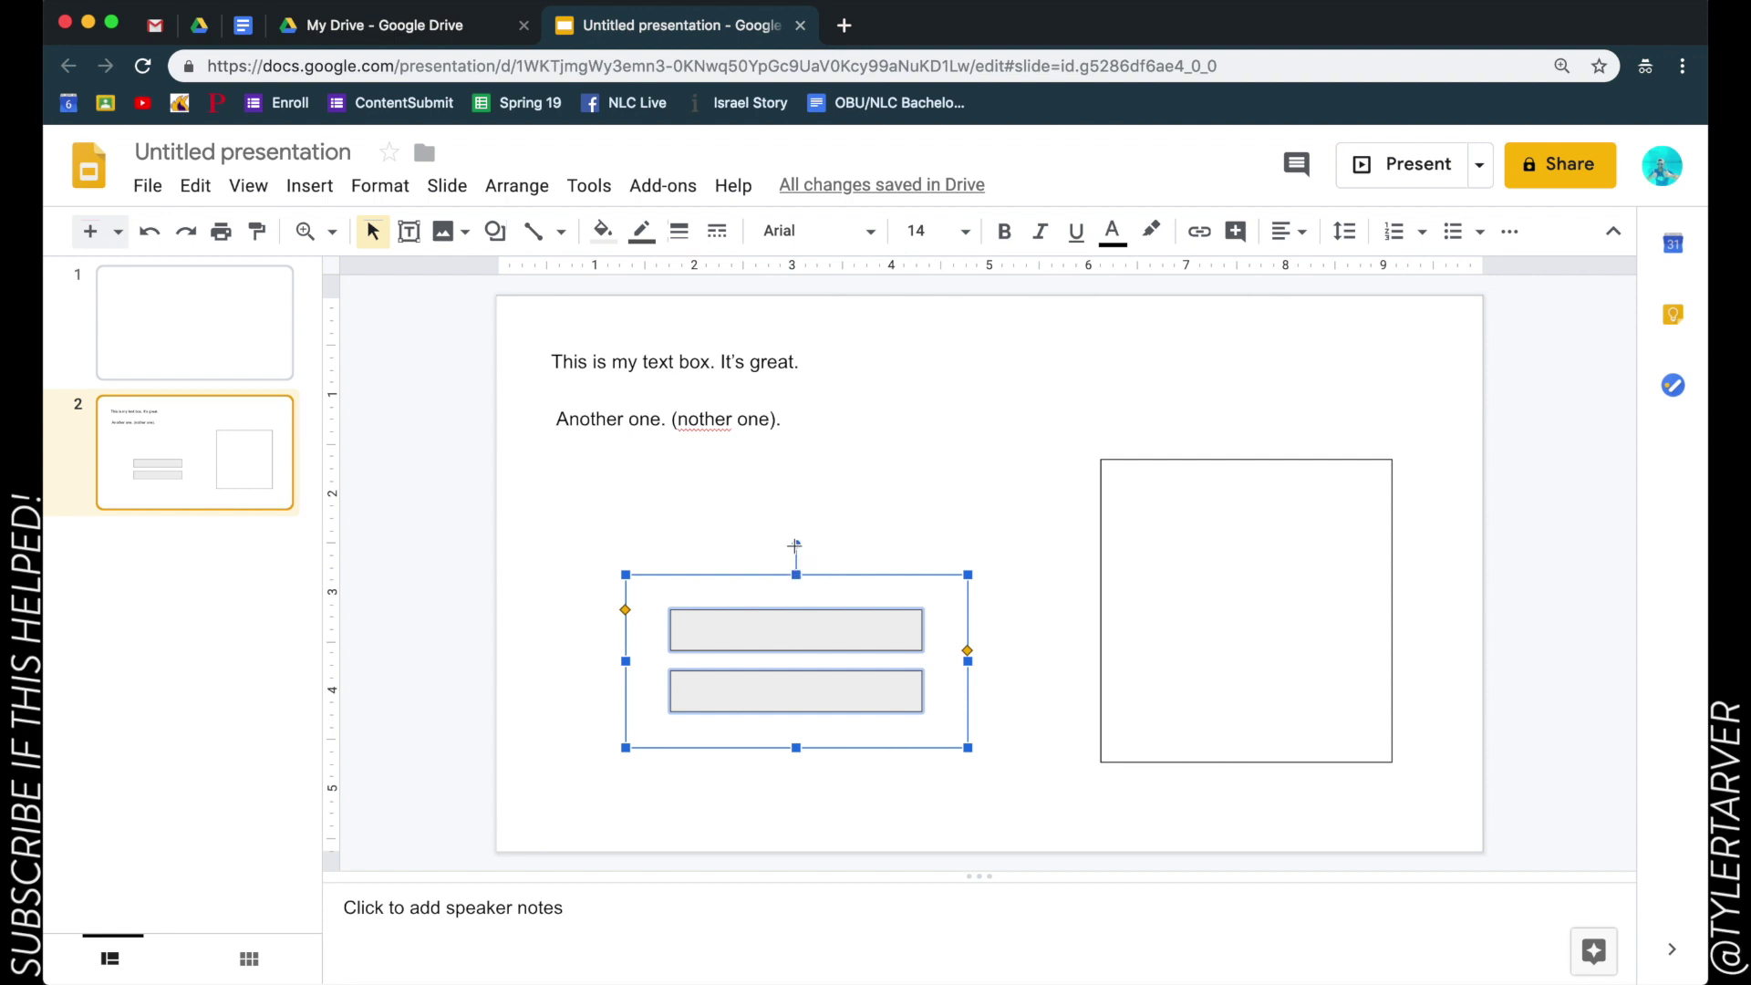
drag(795, 545, 903, 672)
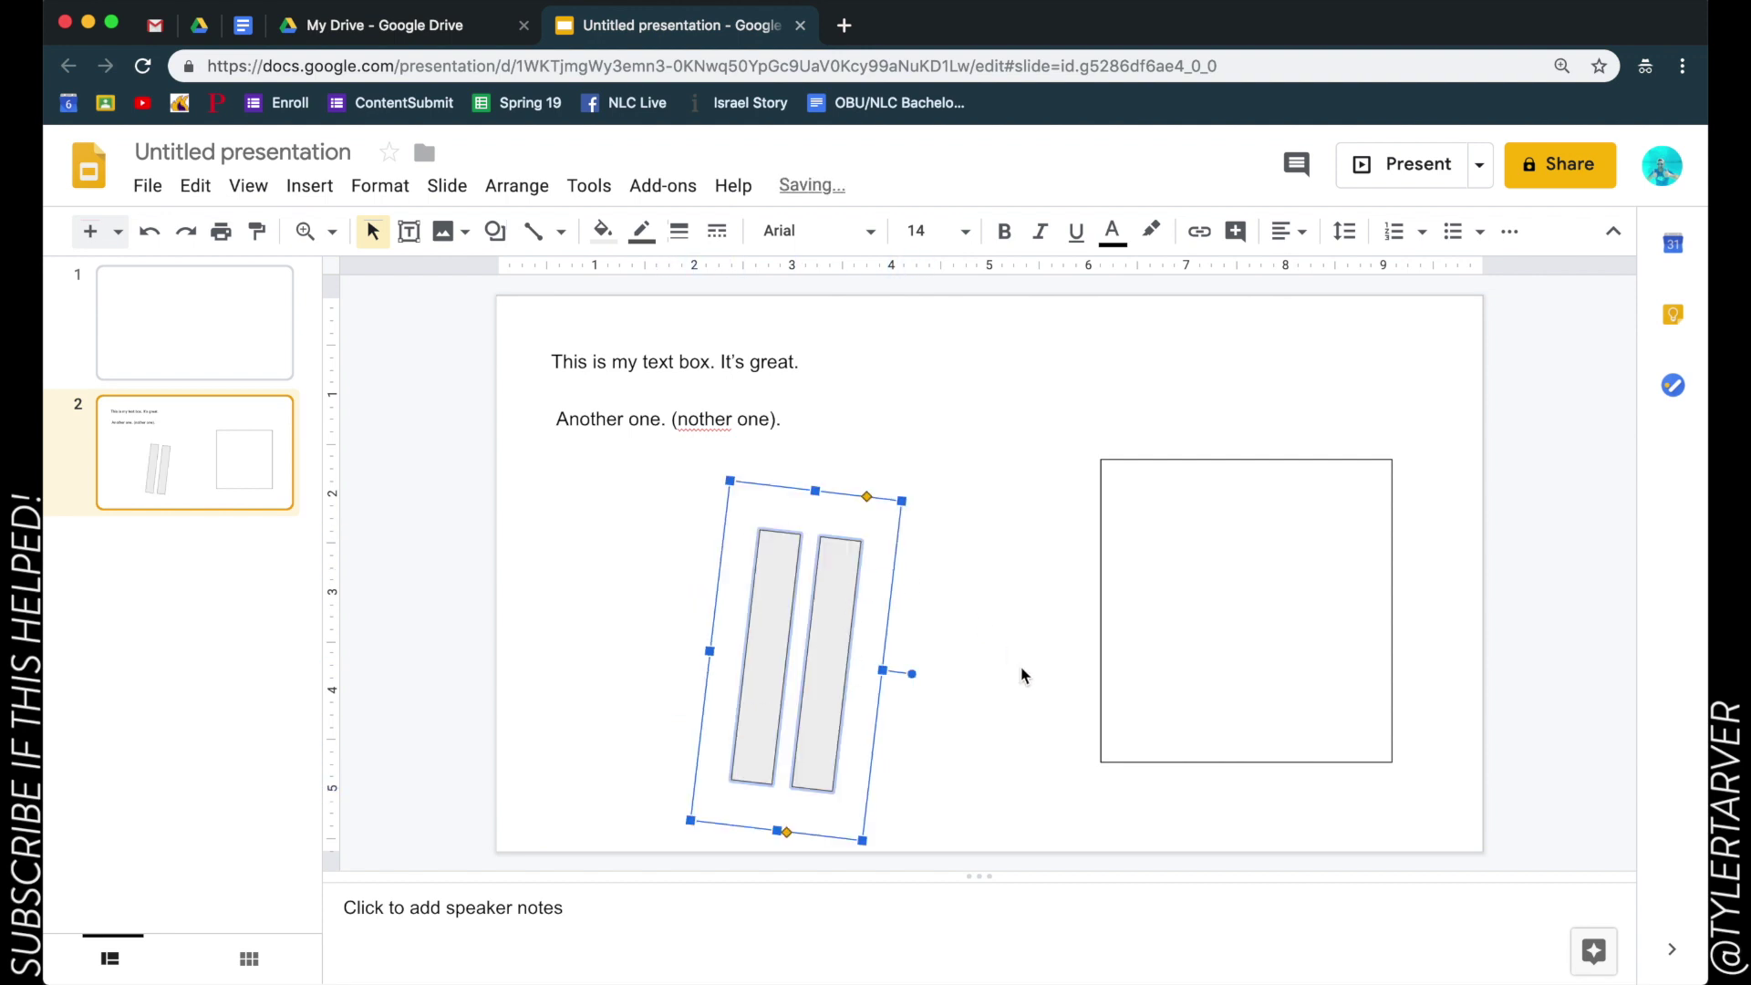
- Shift the square slightly left and move the two text lines apart, first line lower
click(1200, 598)
drag(1192, 535, 1122, 529)
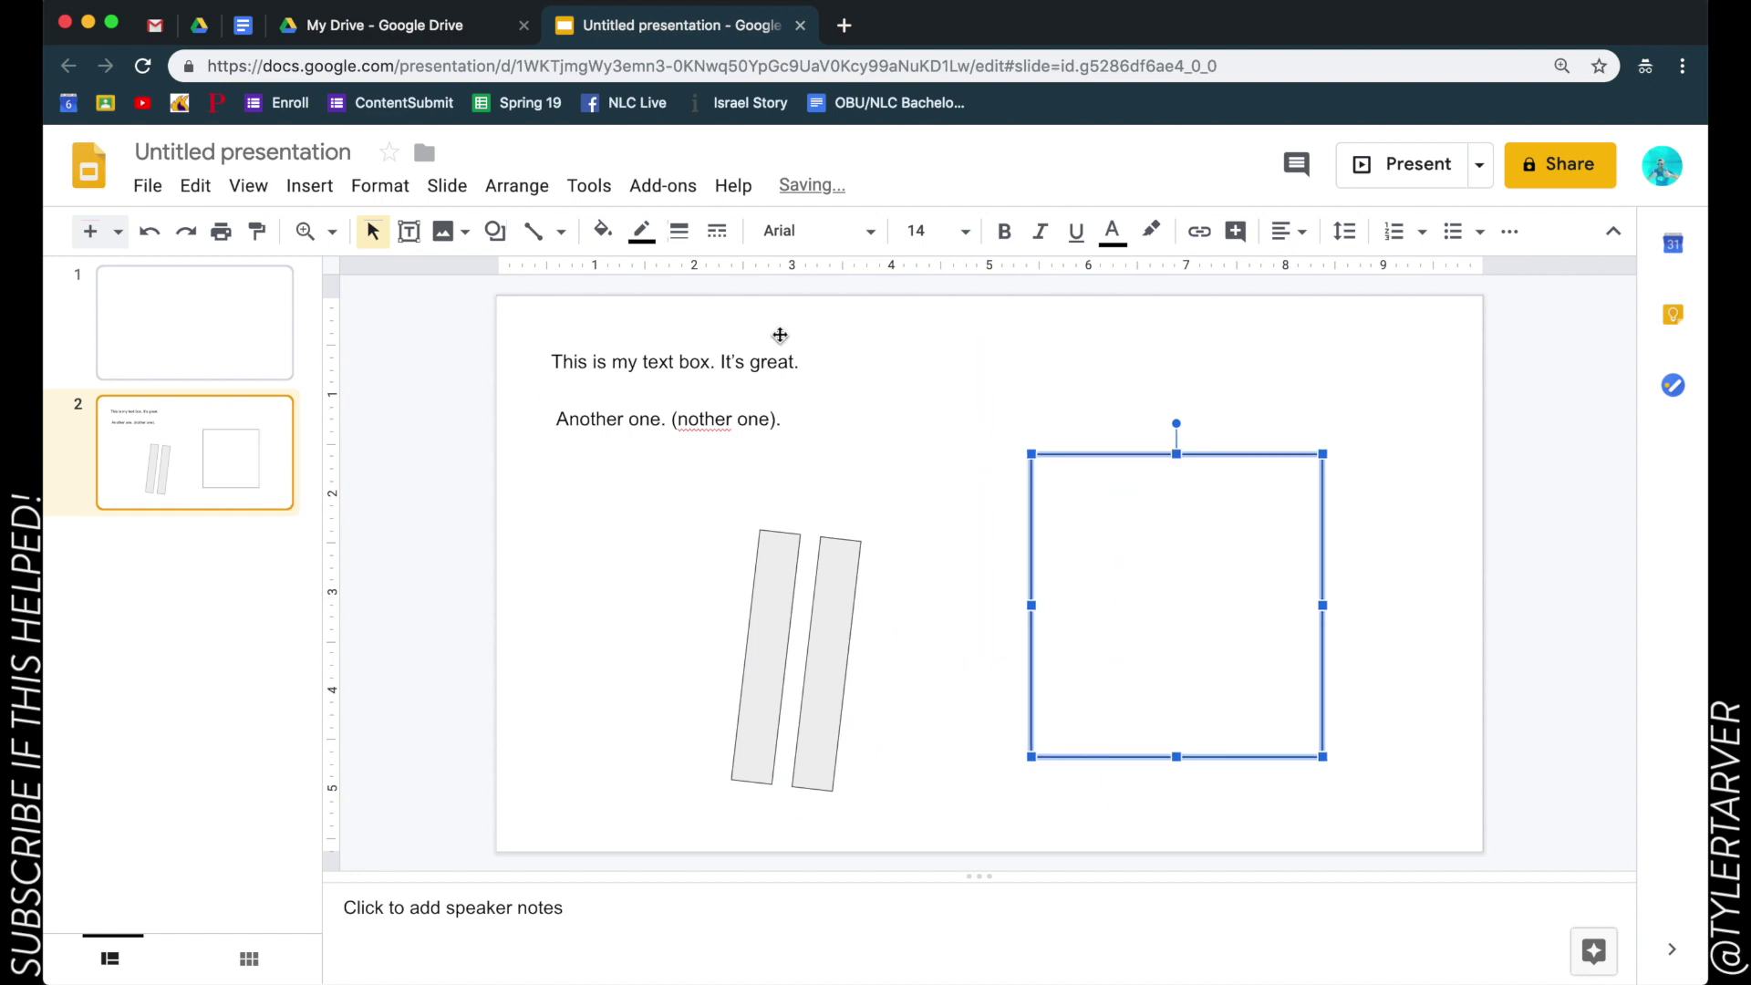
click(779, 335)
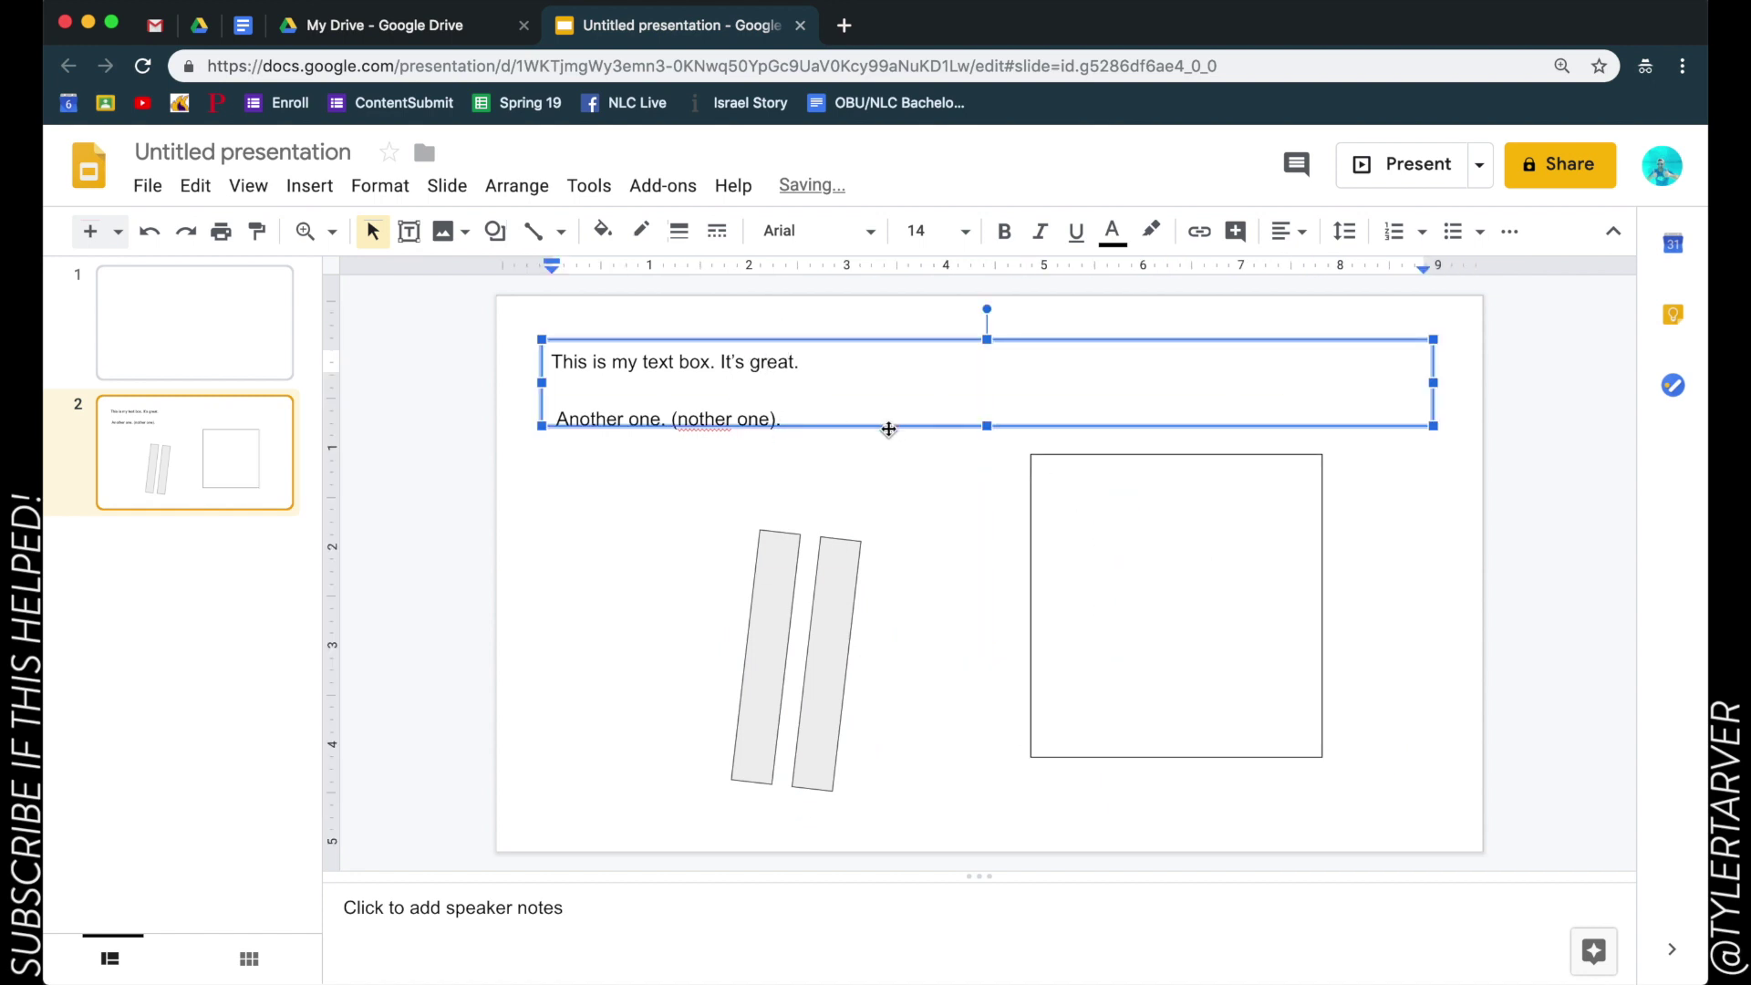
drag(820, 428, 817, 511)
click(791, 362)
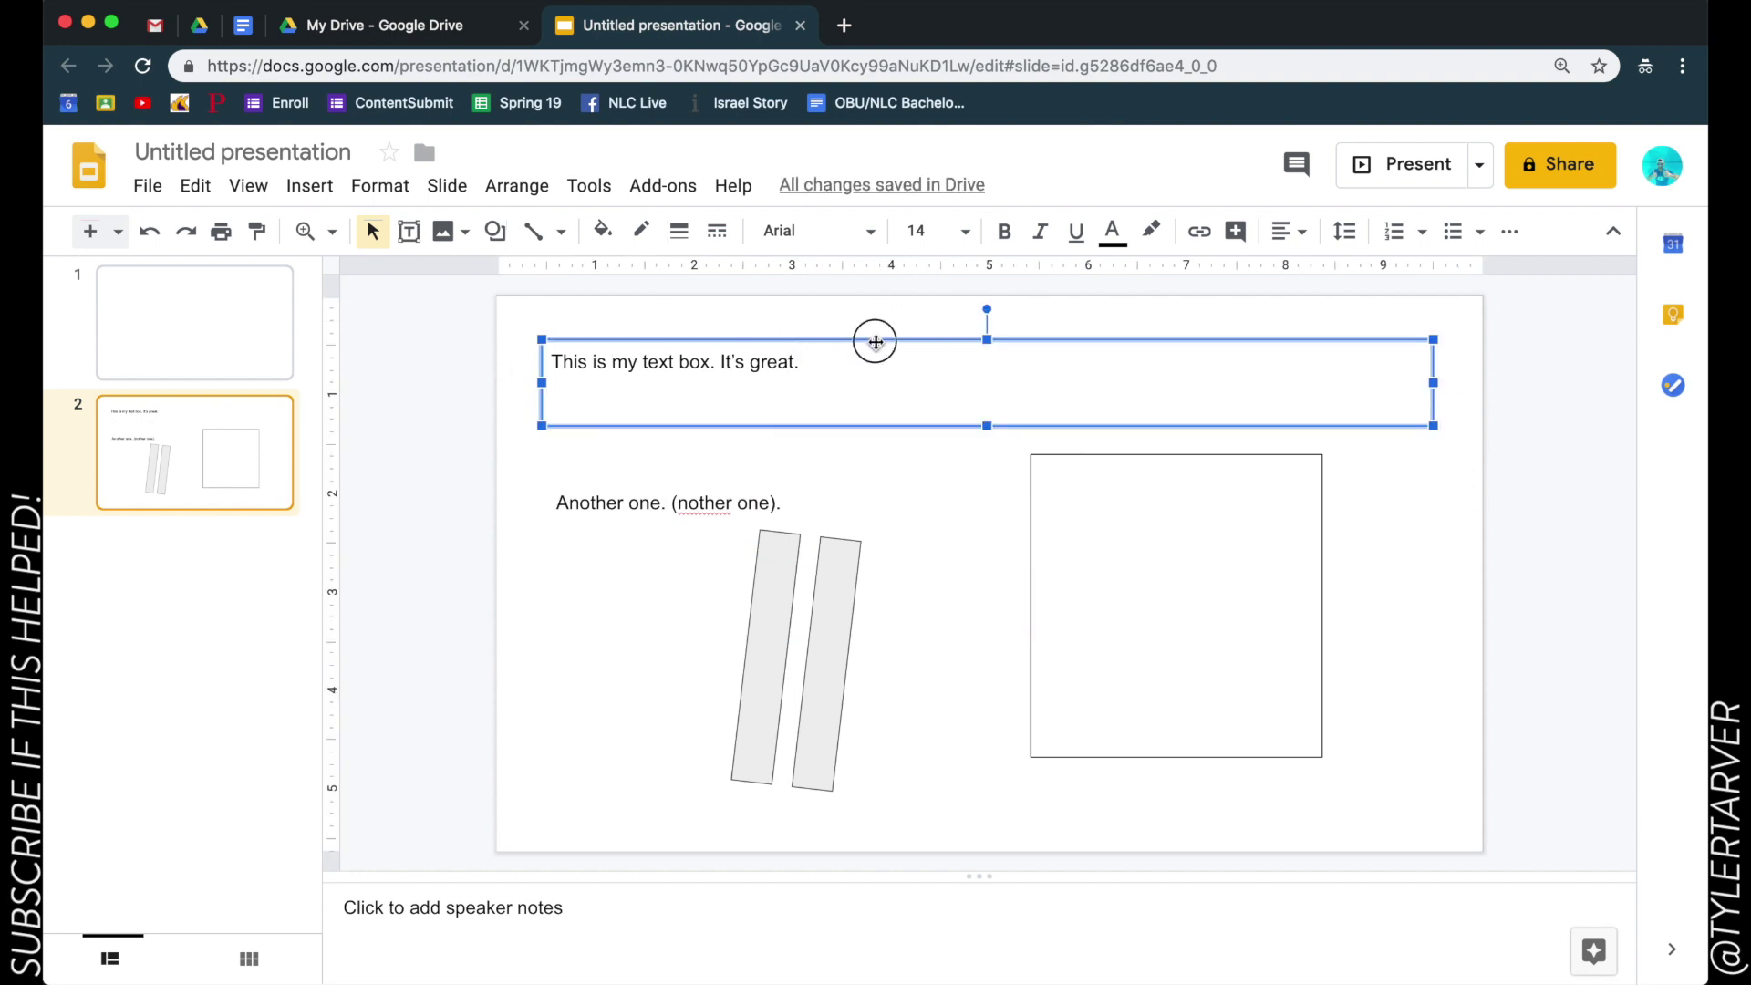
drag(876, 342, 877, 652)
- Lay the rotated equals shape across the lower text line
click(862, 494)
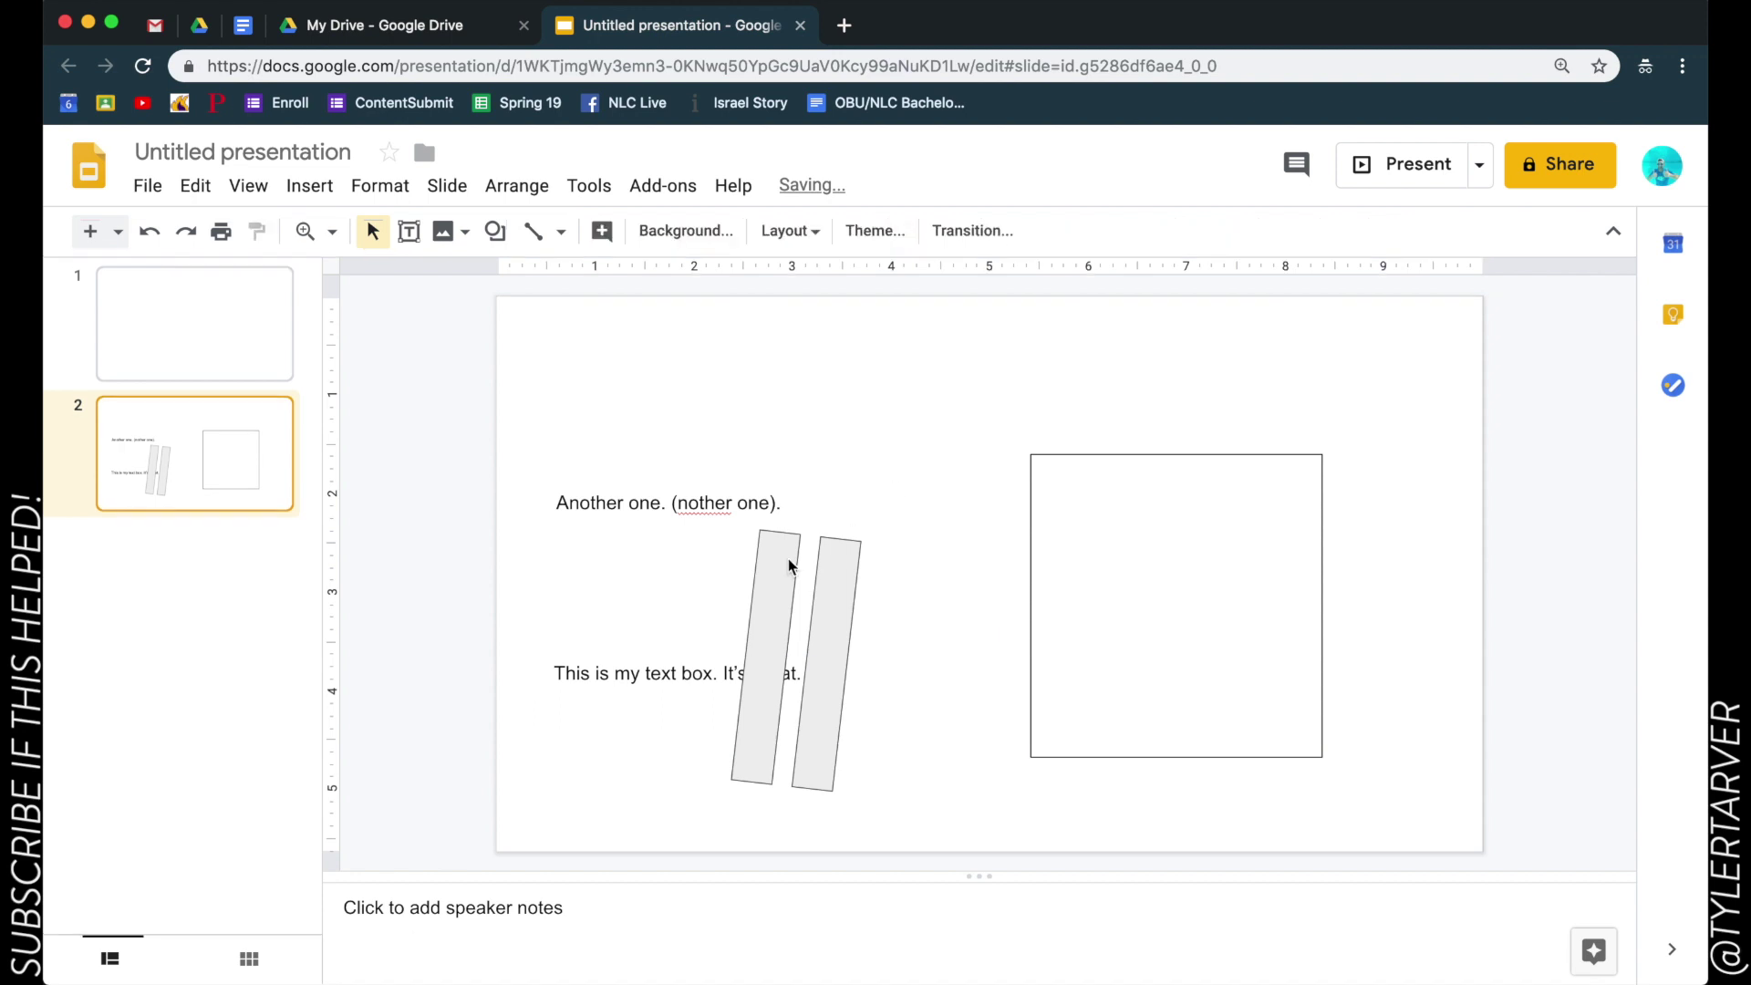
drag(788, 558, 910, 430)
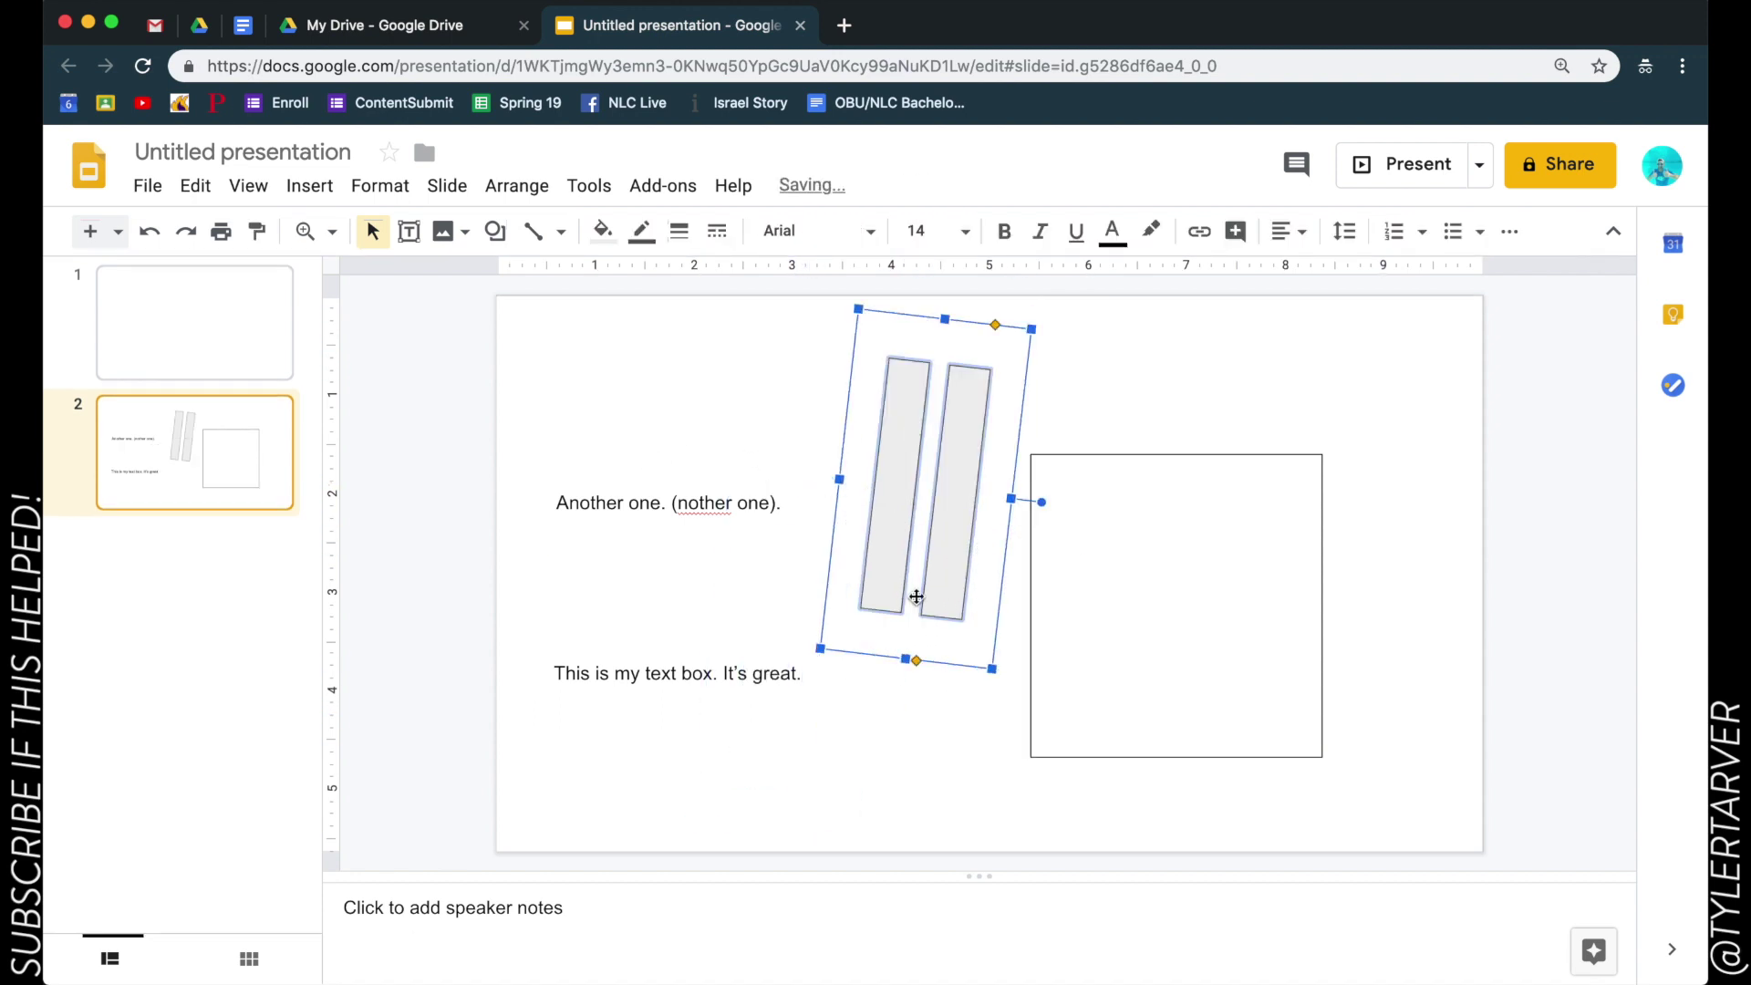
drag(895, 492, 648, 675)
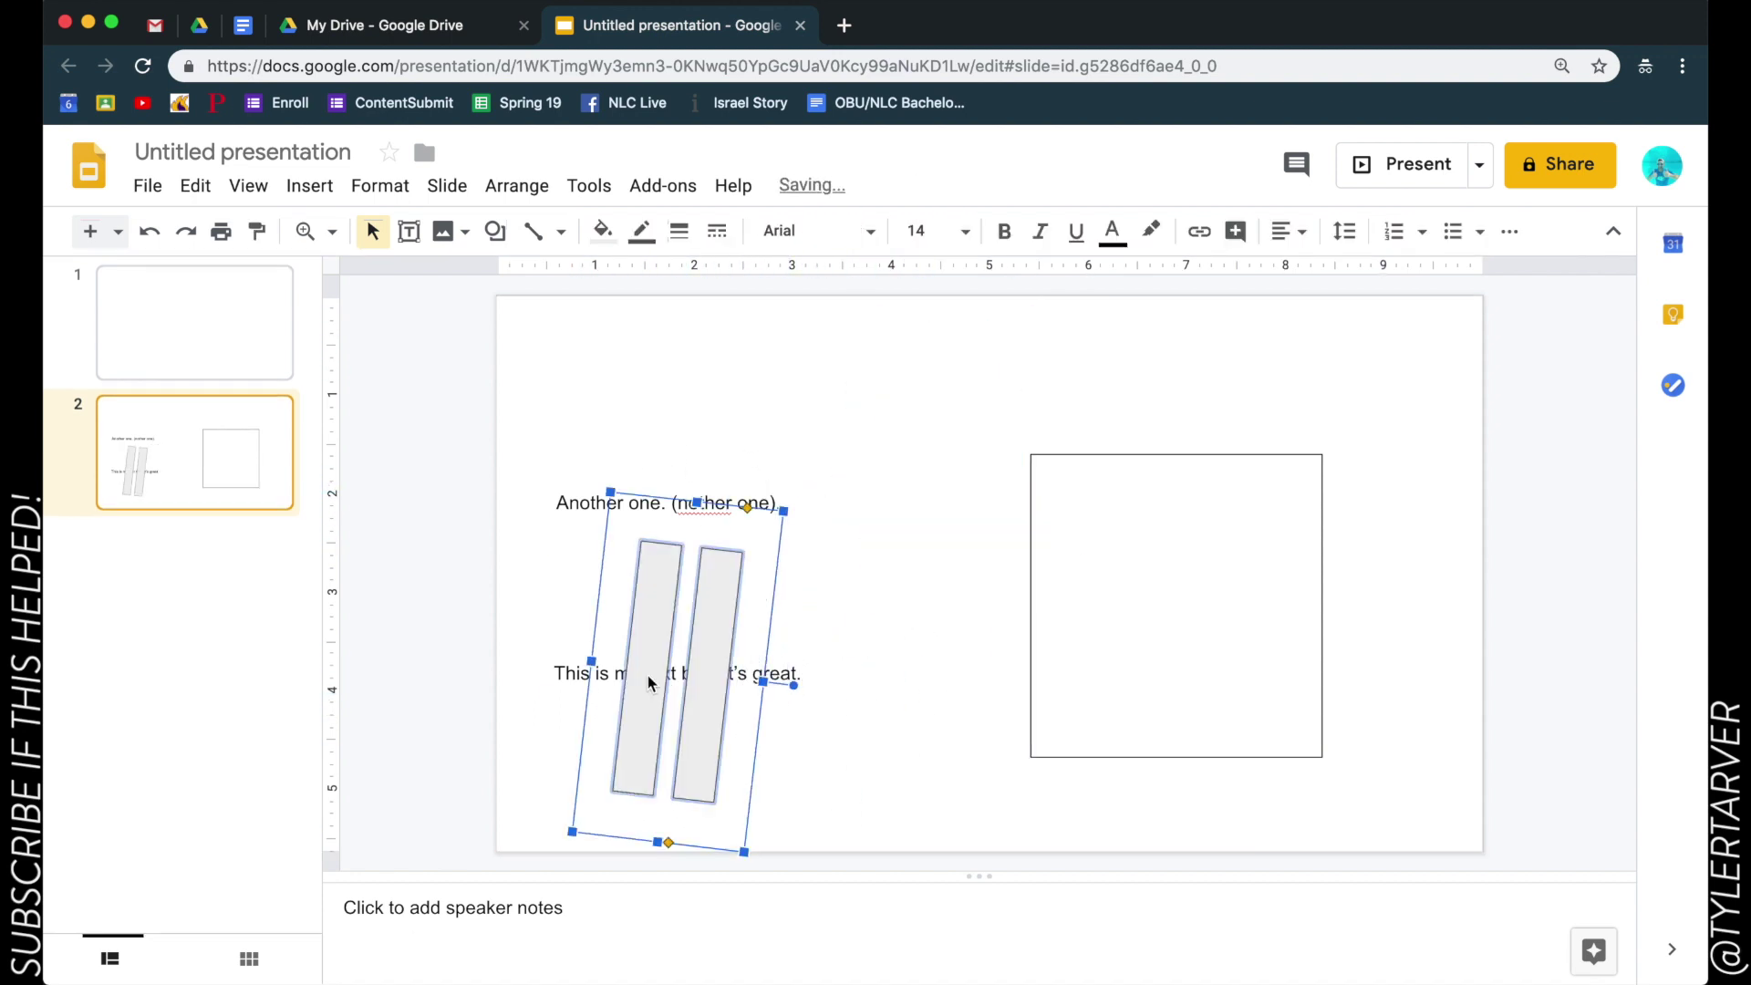
- Send the equals shape to back so the text line shows over it
right_click(652, 614)
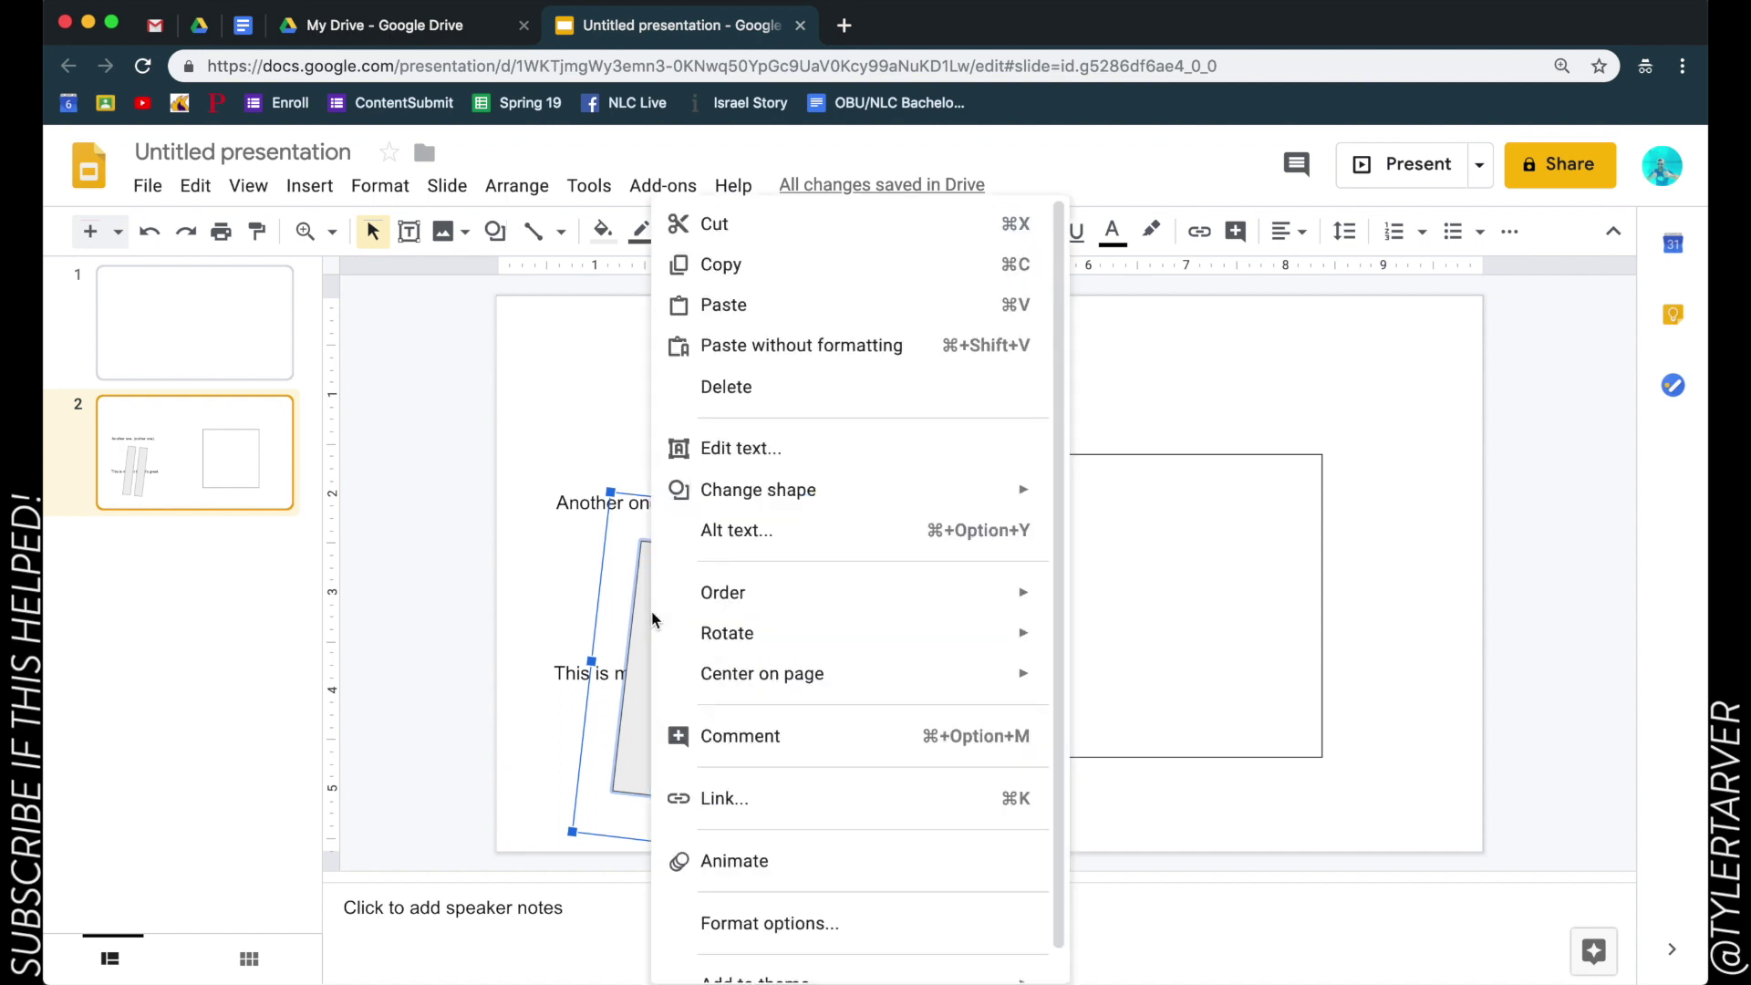
mouse_move(725, 592)
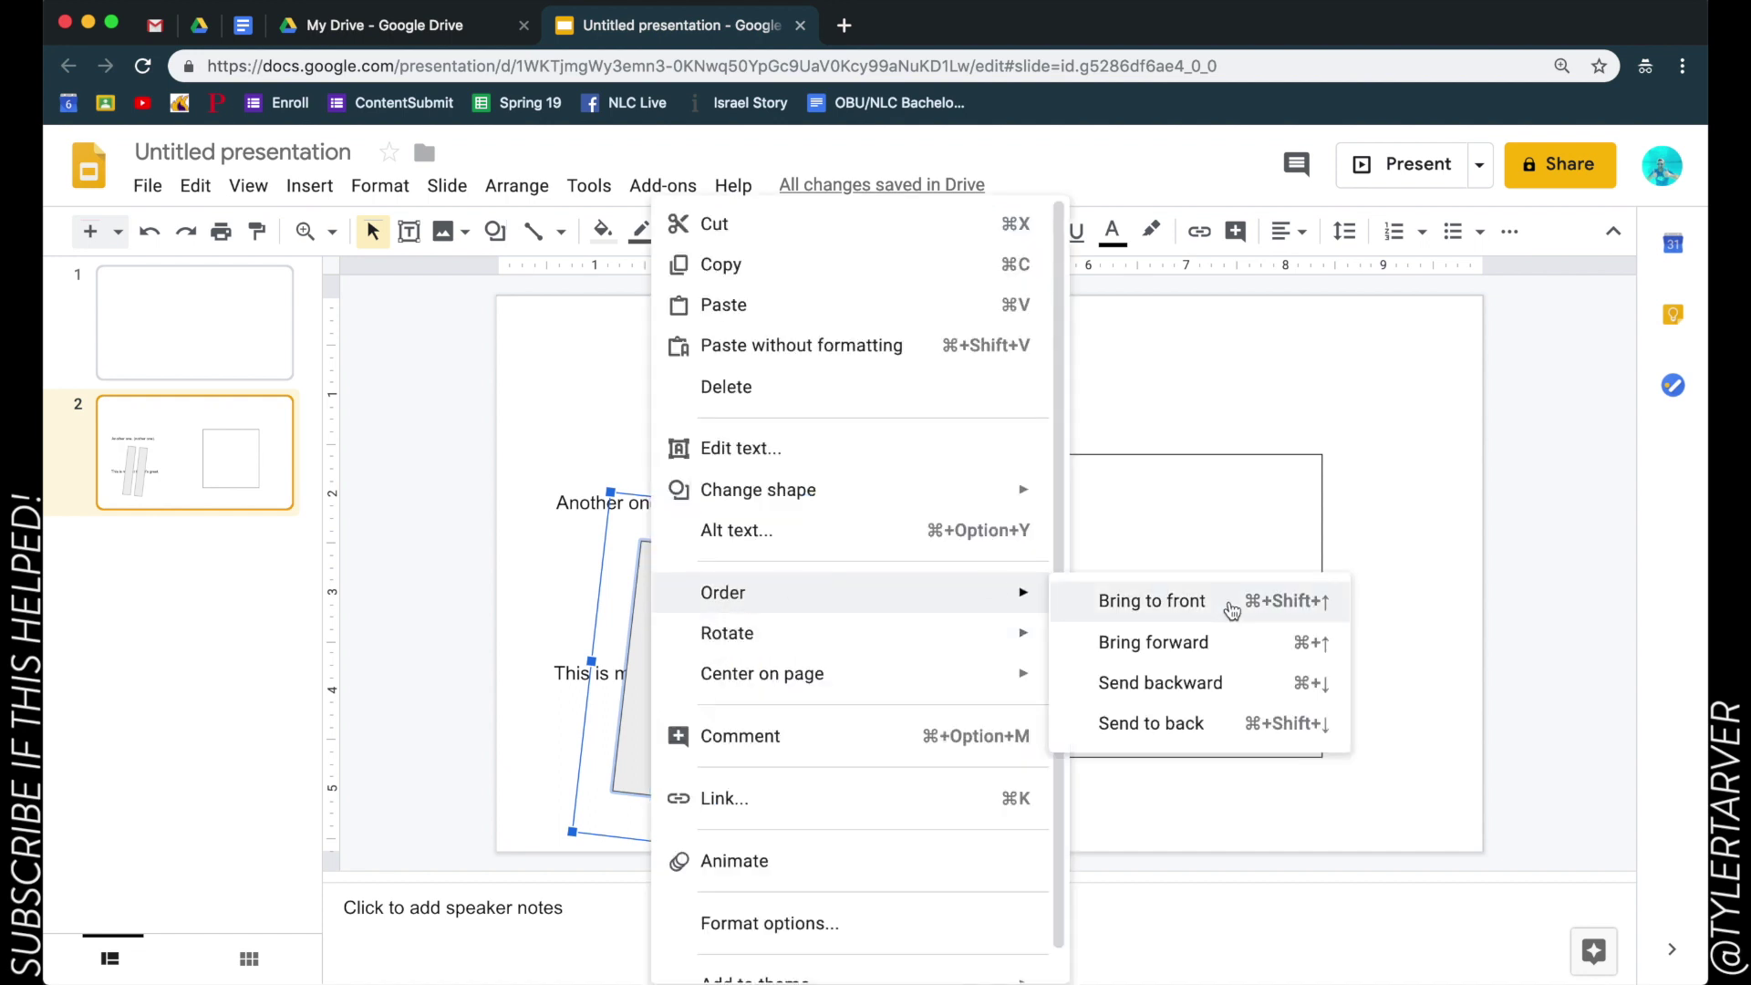
click(1151, 724)
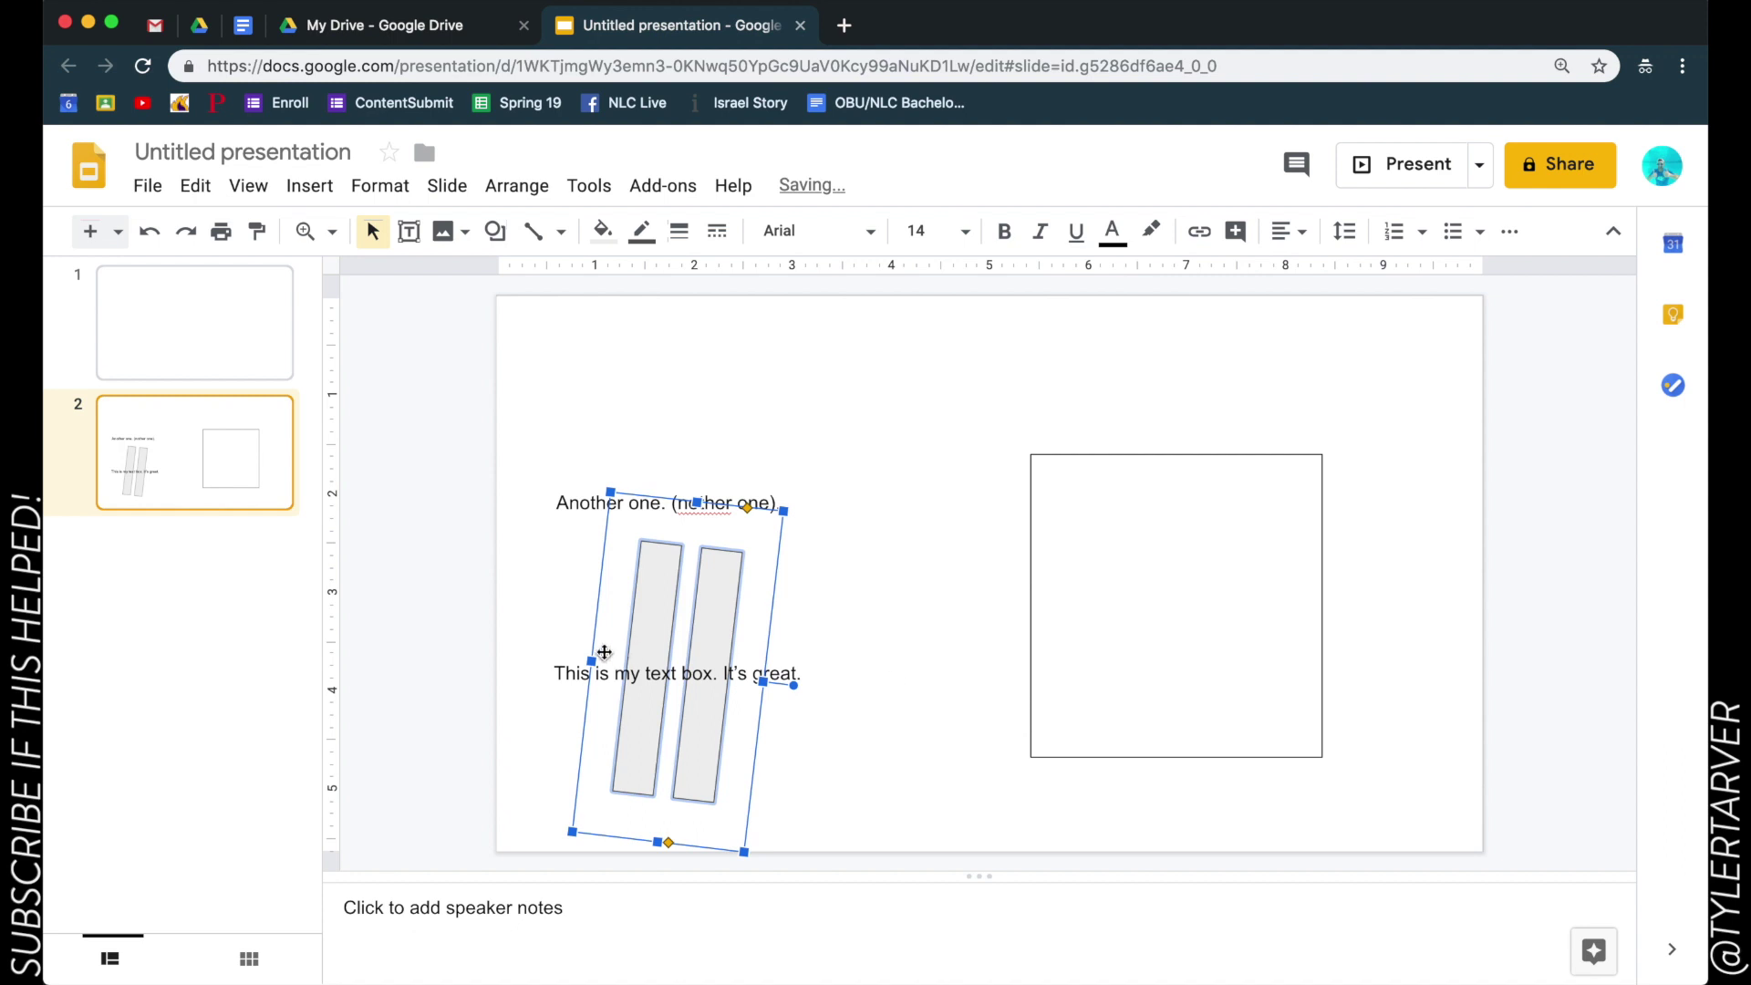
click(570, 627)
click(771, 680)
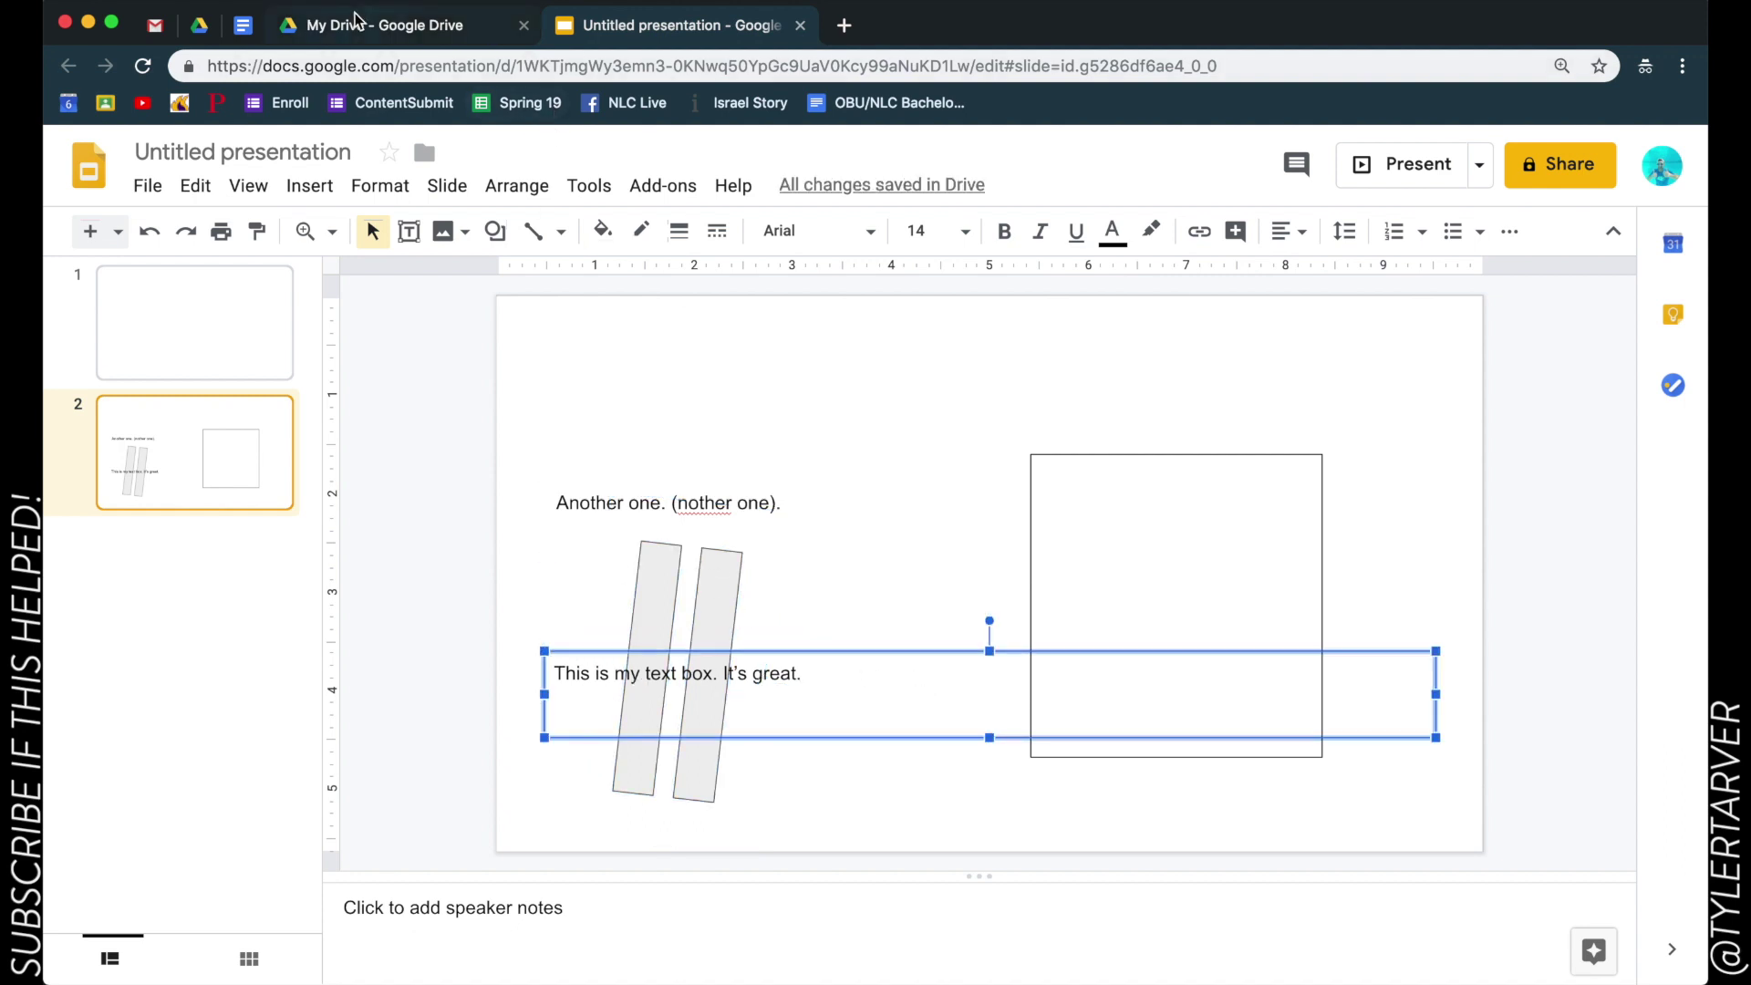
click(535, 233)
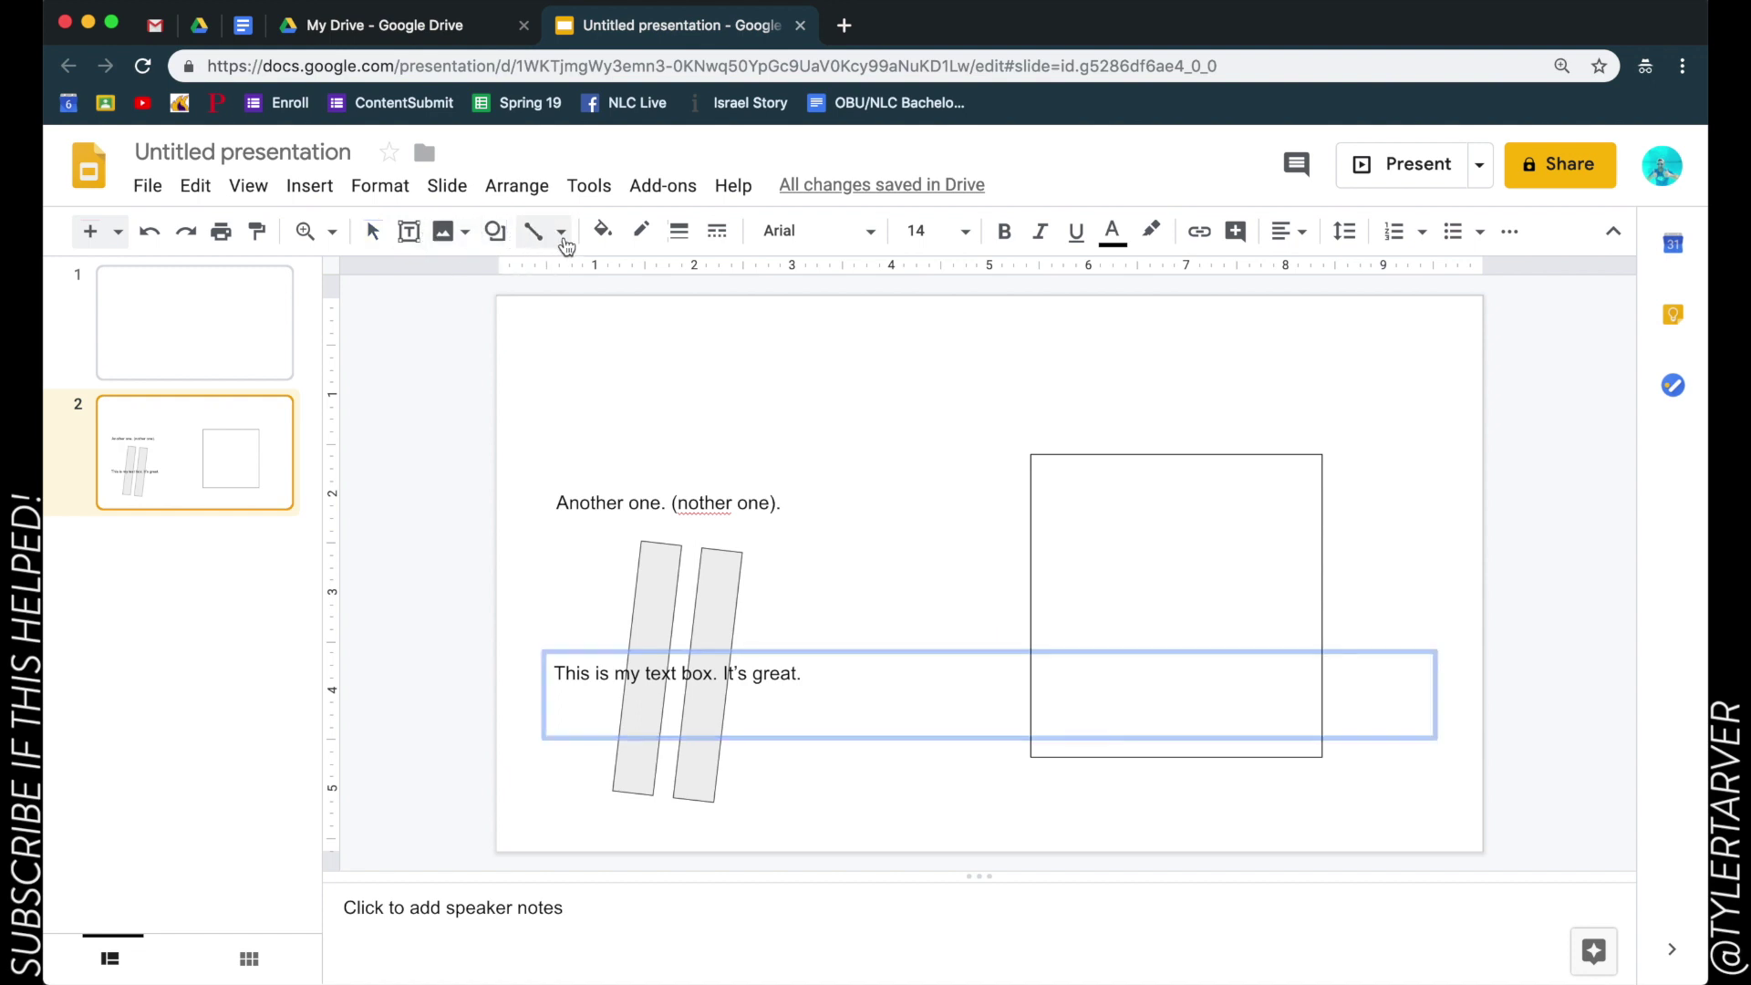
- Look through the line type options and box-select the slide's objects, then cancel
click(561, 235)
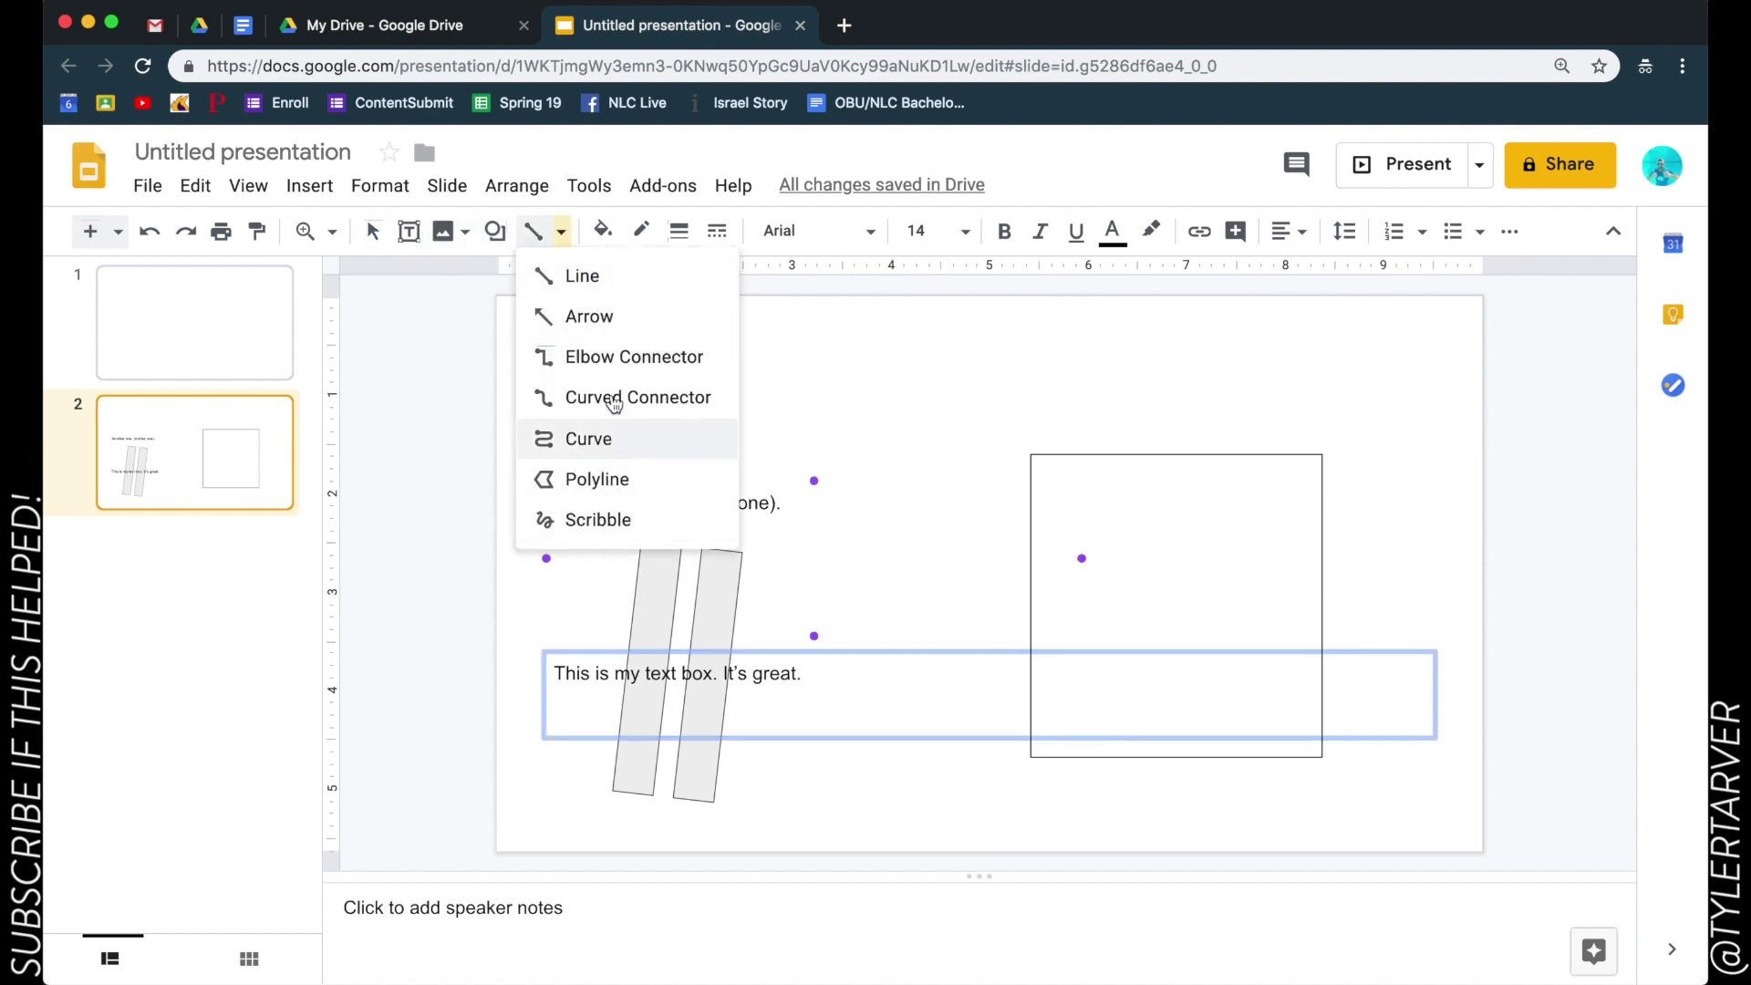
key(Escape)
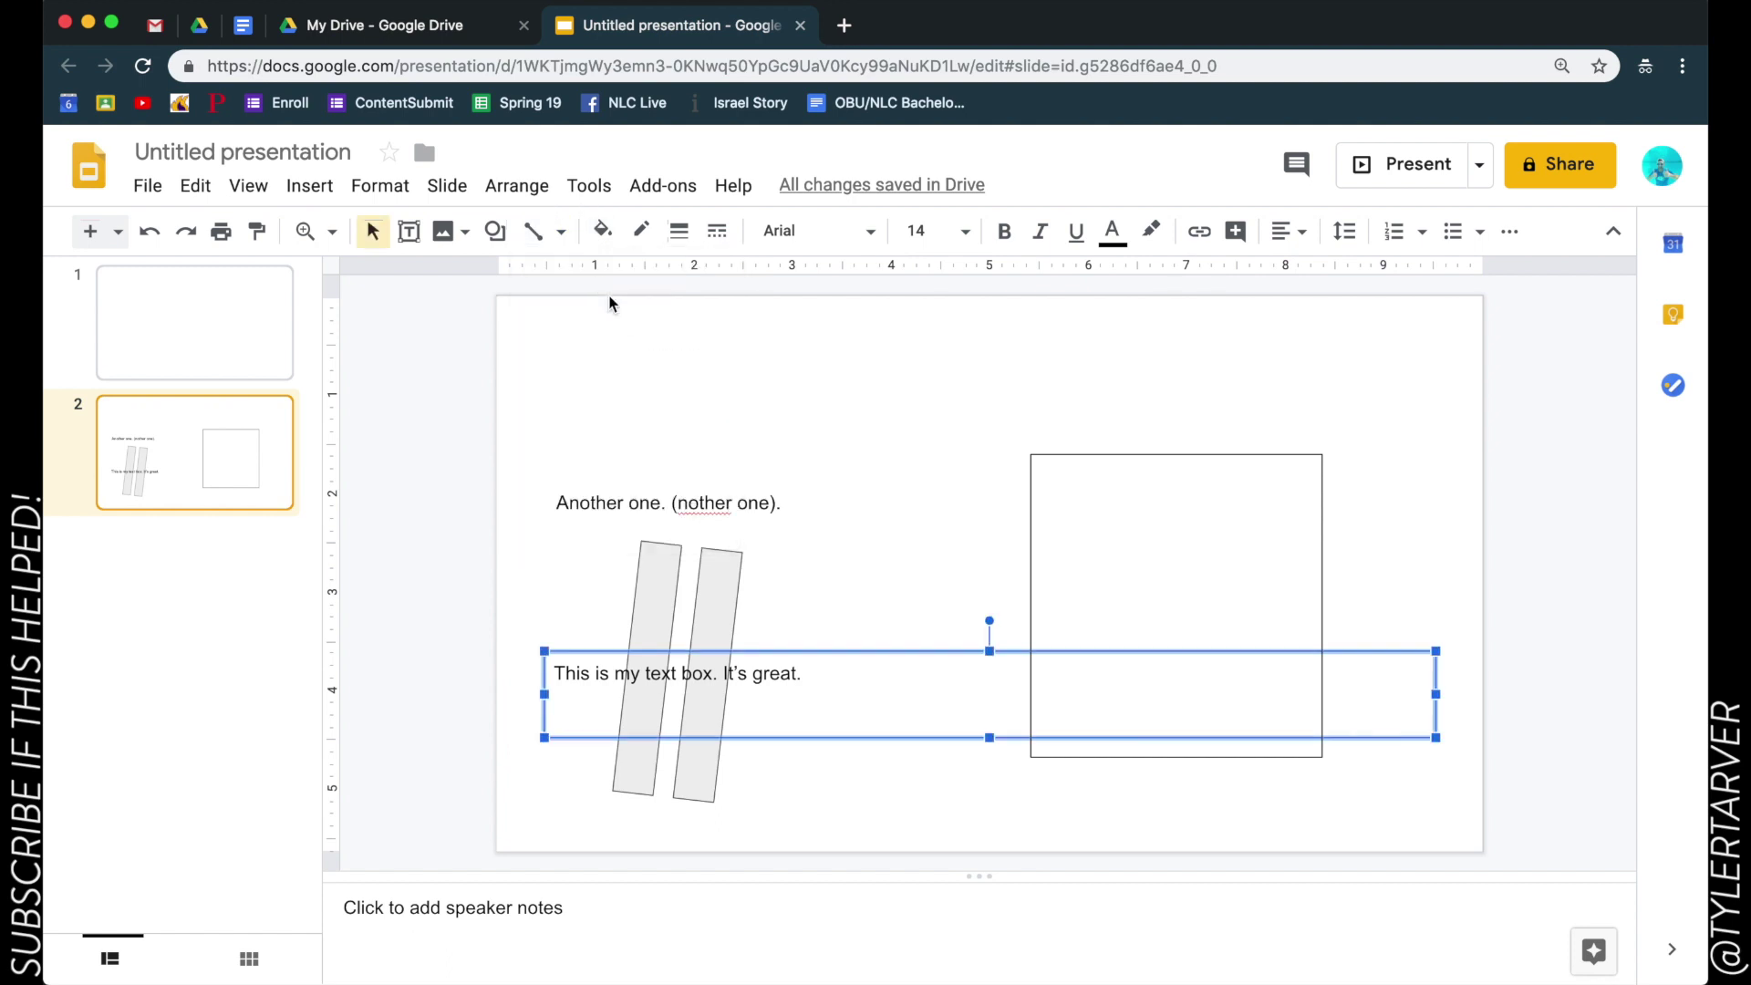
drag(541, 338, 1412, 813)
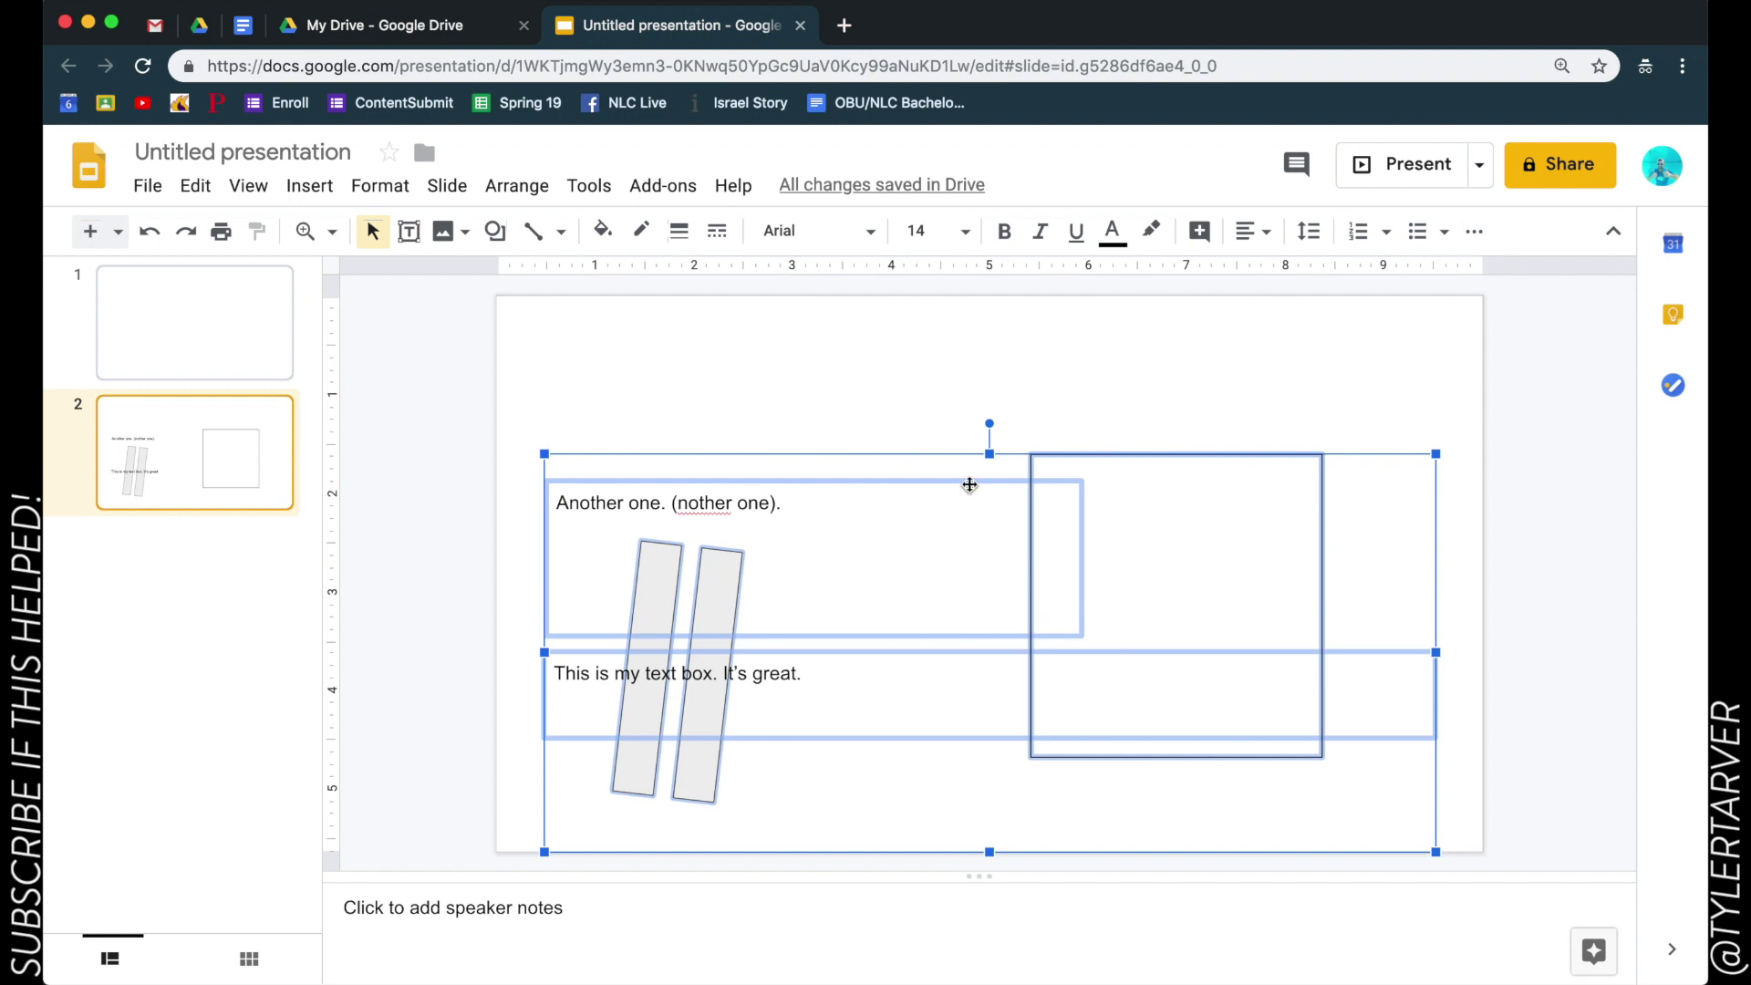
click(943, 414)
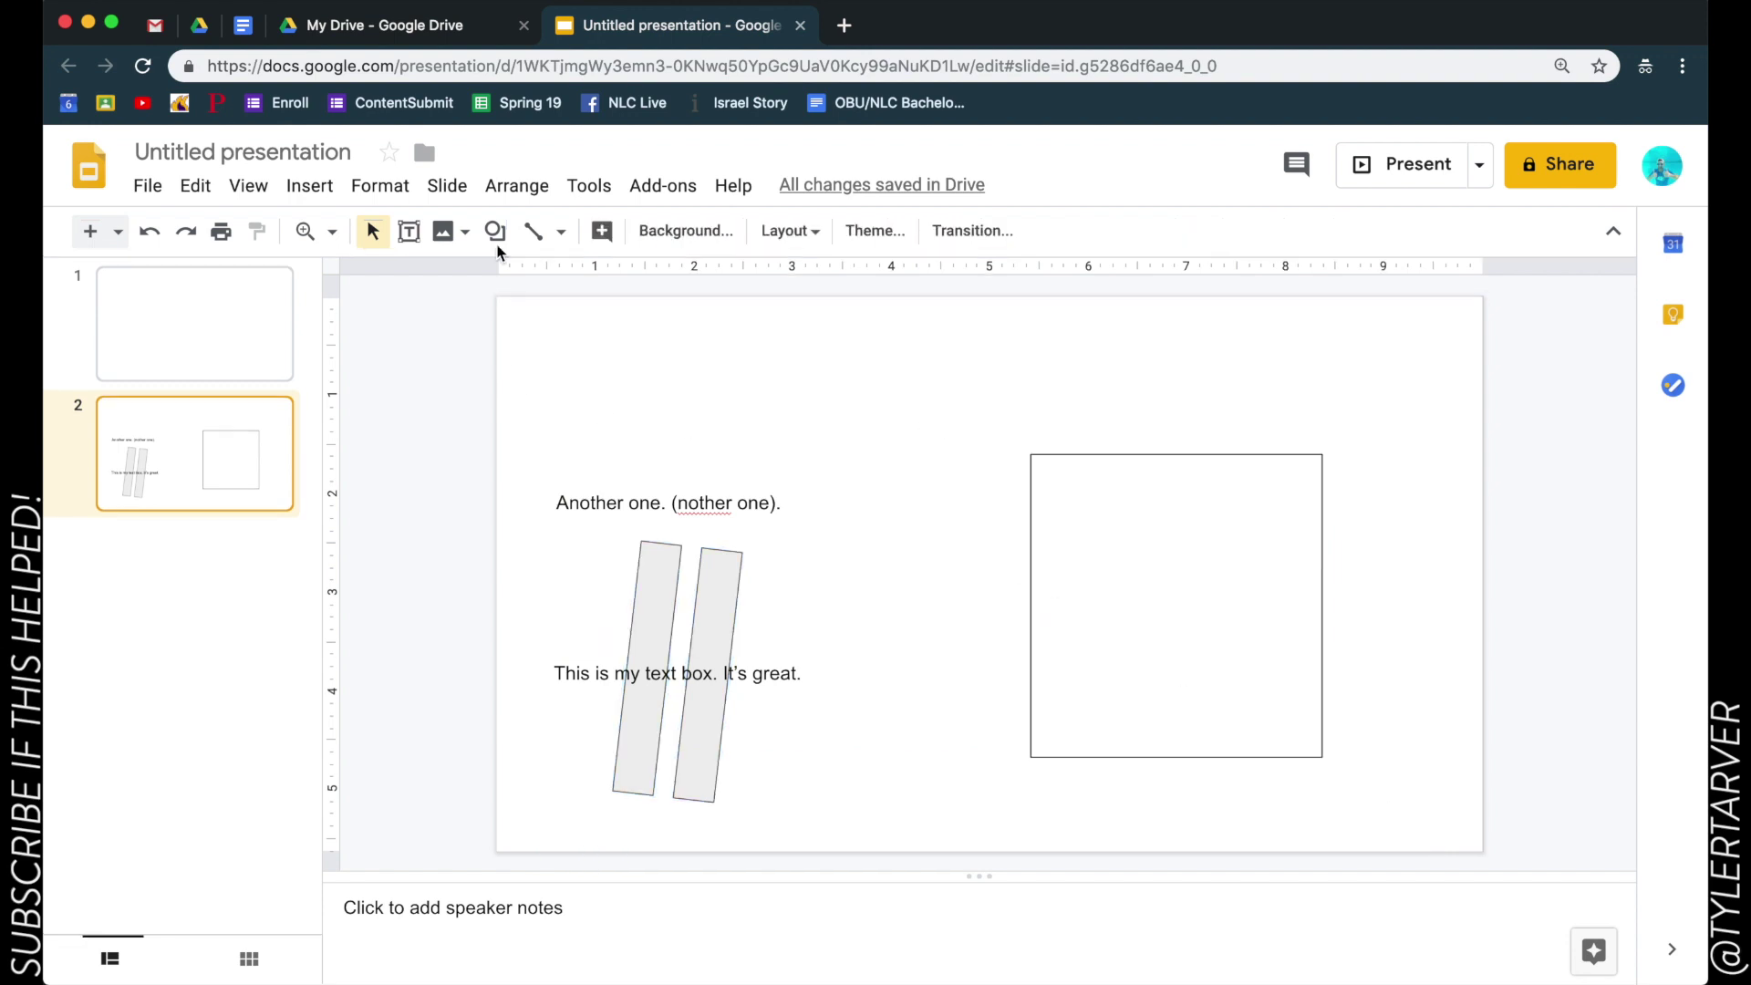
click(560, 230)
key(Escape)
drag(547, 340, 1114, 403)
- Draw a straight line and reposition it to rise from the lower left to the right edge
click(532, 231)
drag(565, 409, 1436, 694)
click(973, 326)
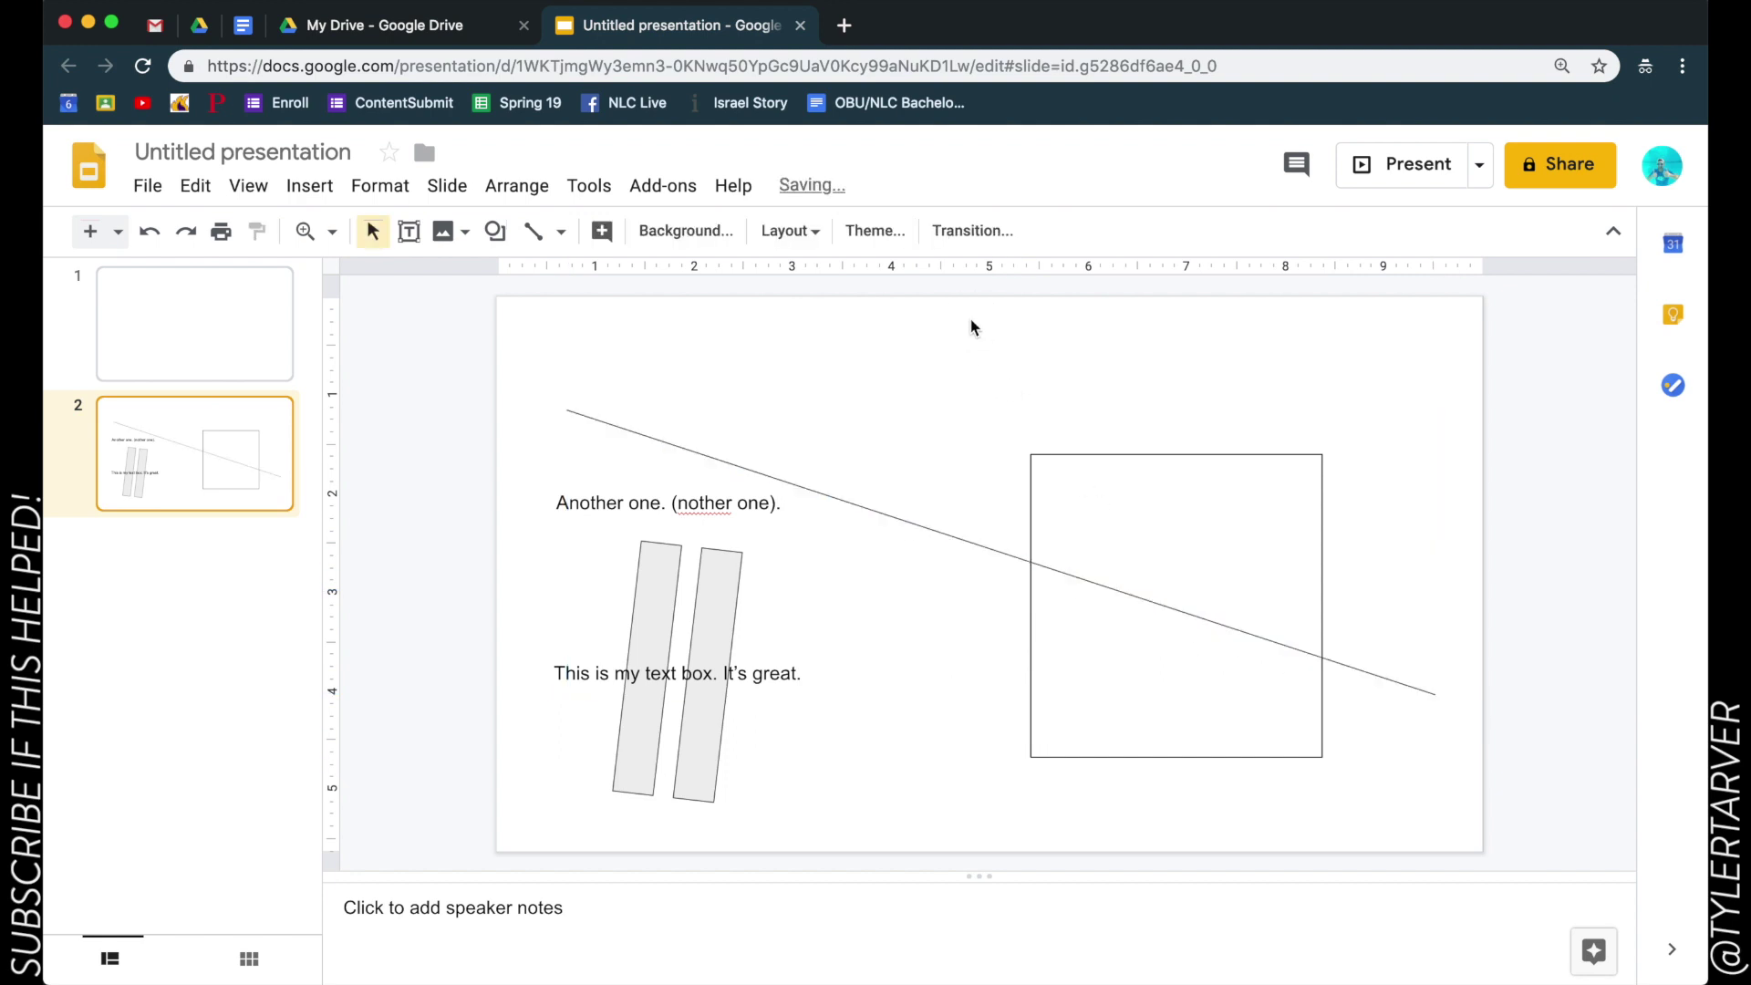
click(605, 425)
drag(605, 425, 558, 788)
click(801, 487)
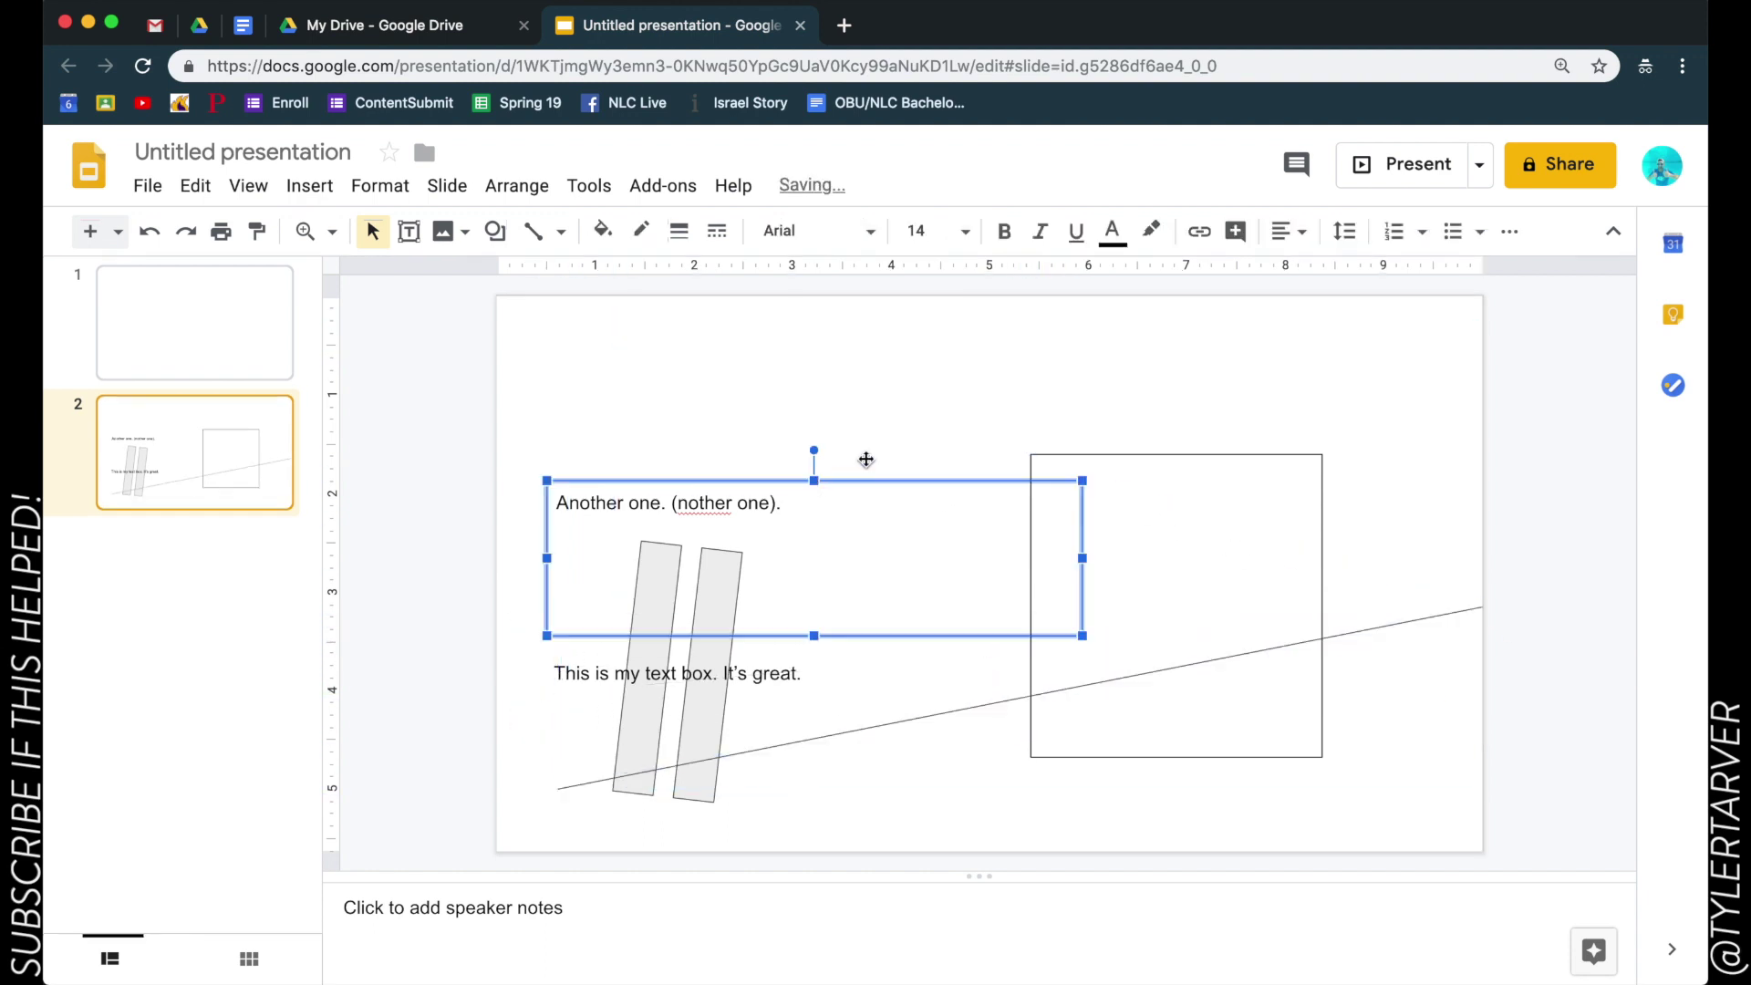
click(837, 365)
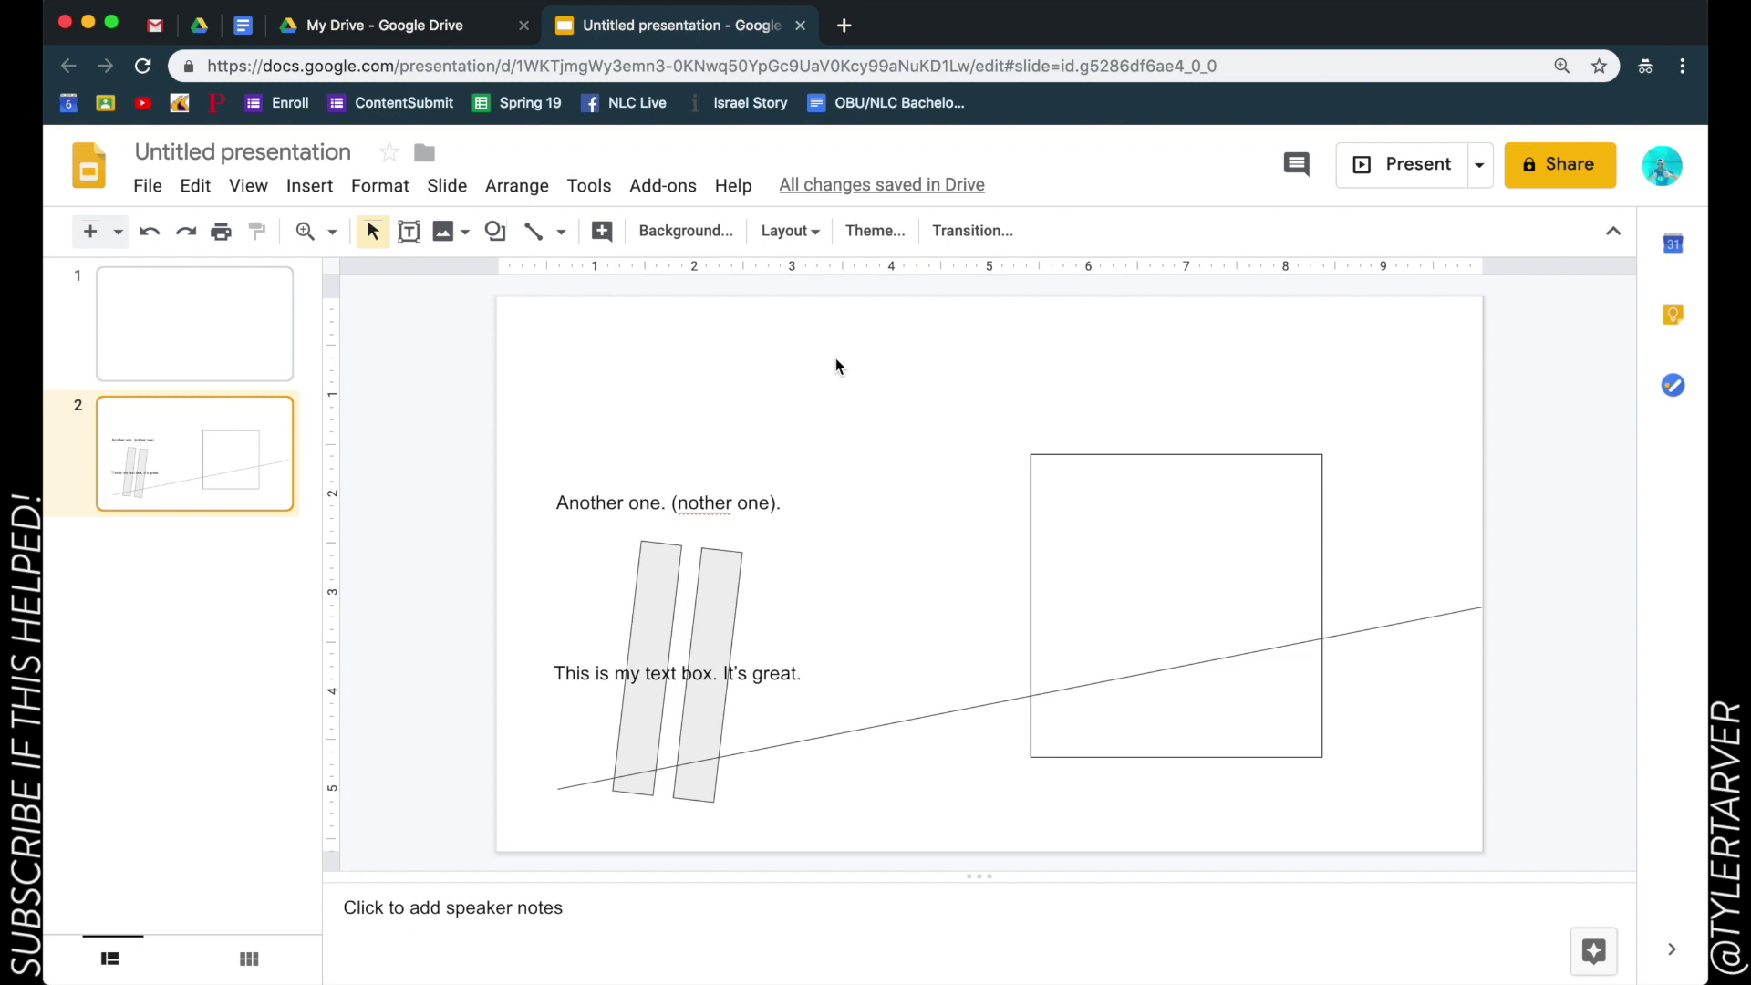